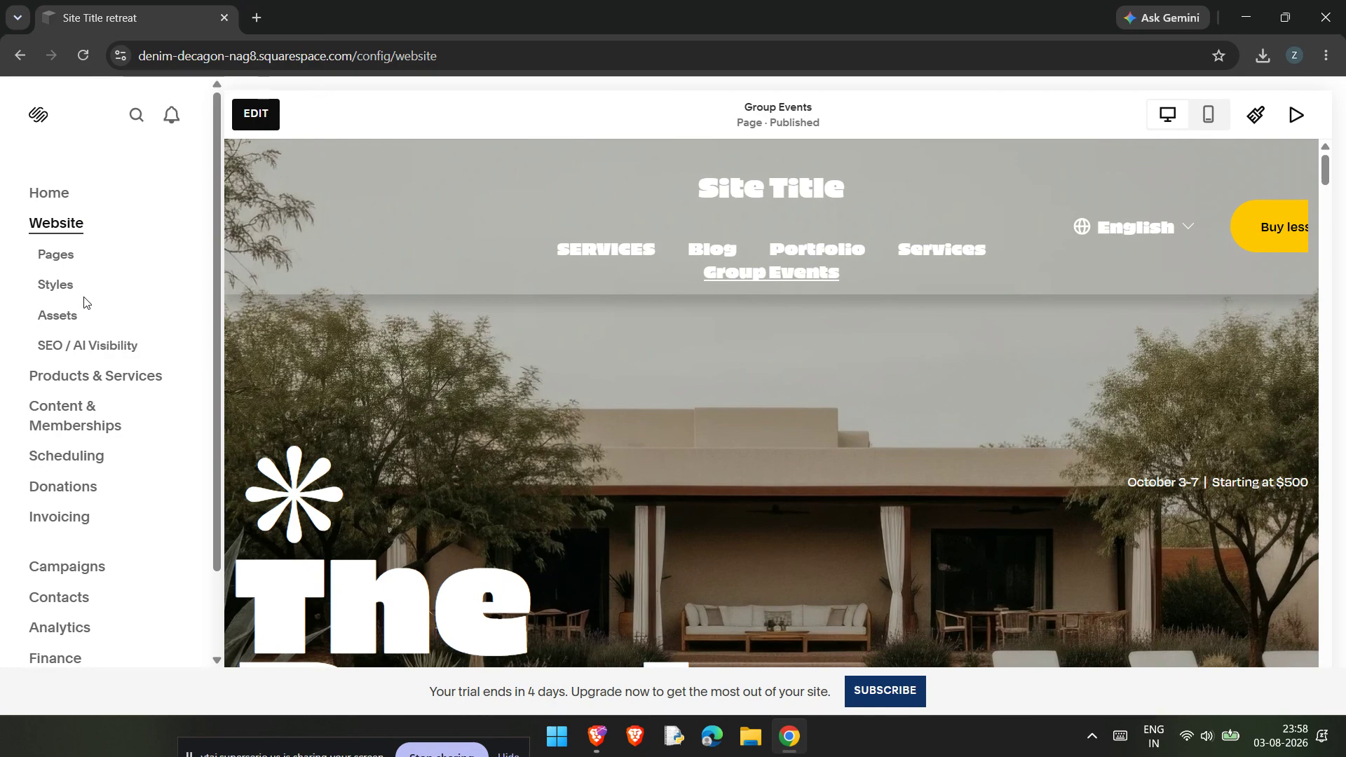
Add a Services page to the Main Navigation using the "Explore Our Services" Sales Page layout
left_click(60, 258)
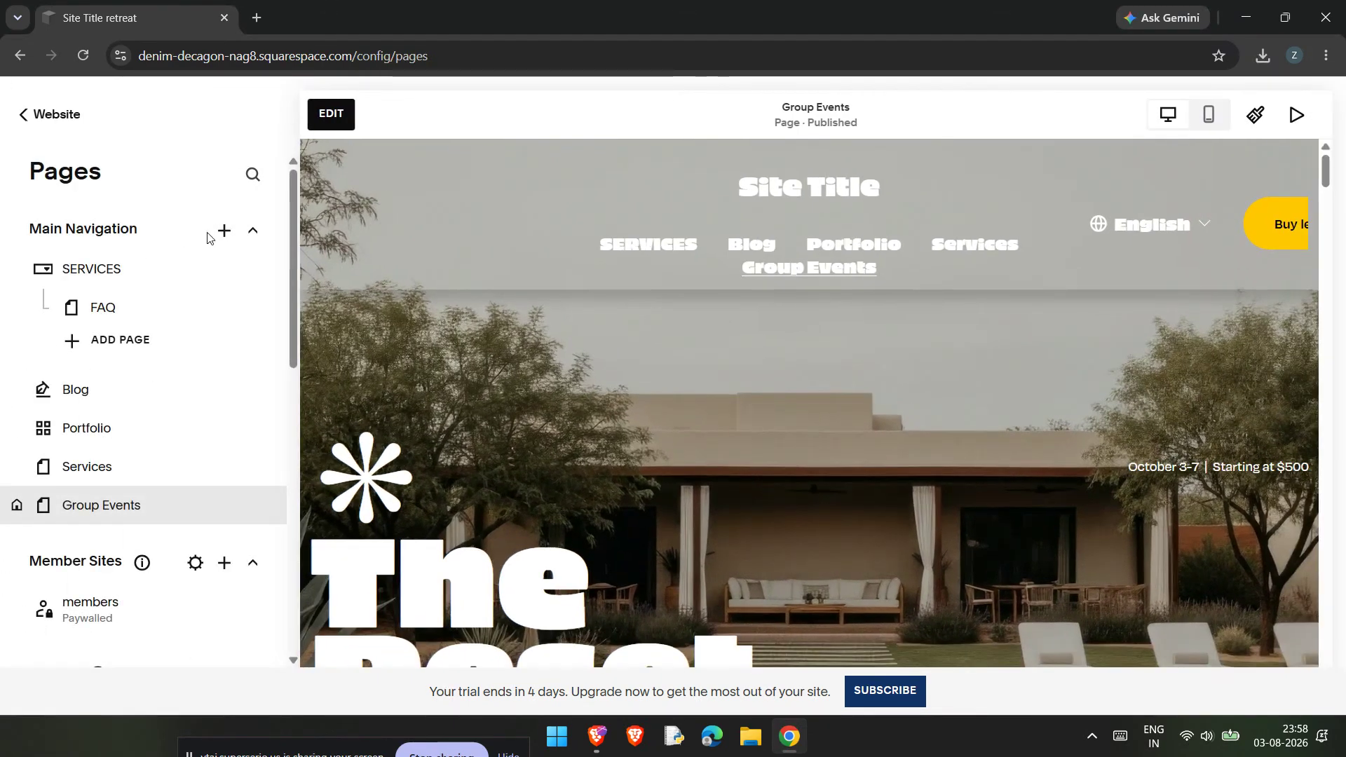
left_click(216, 240)
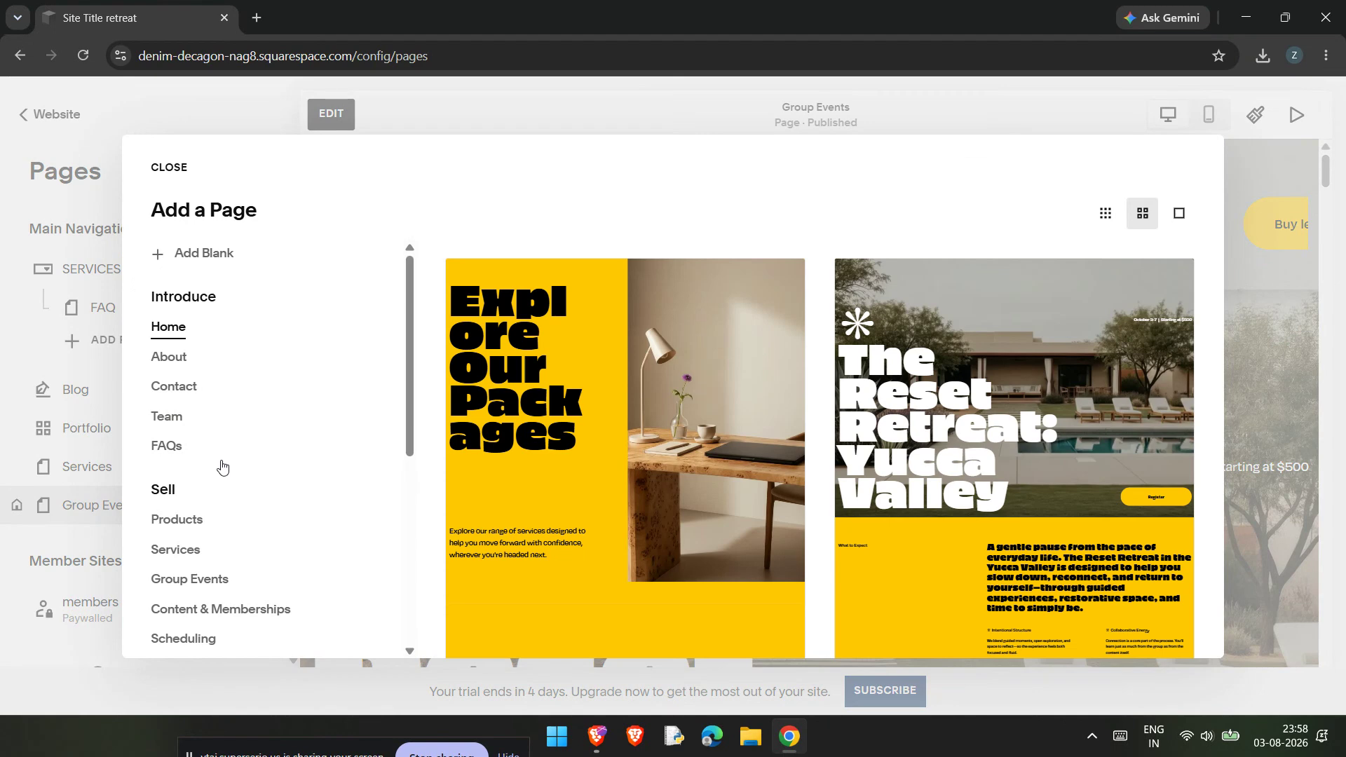
scroll(222, 466, "down", 3)
scroll(222, 467, "down", 3)
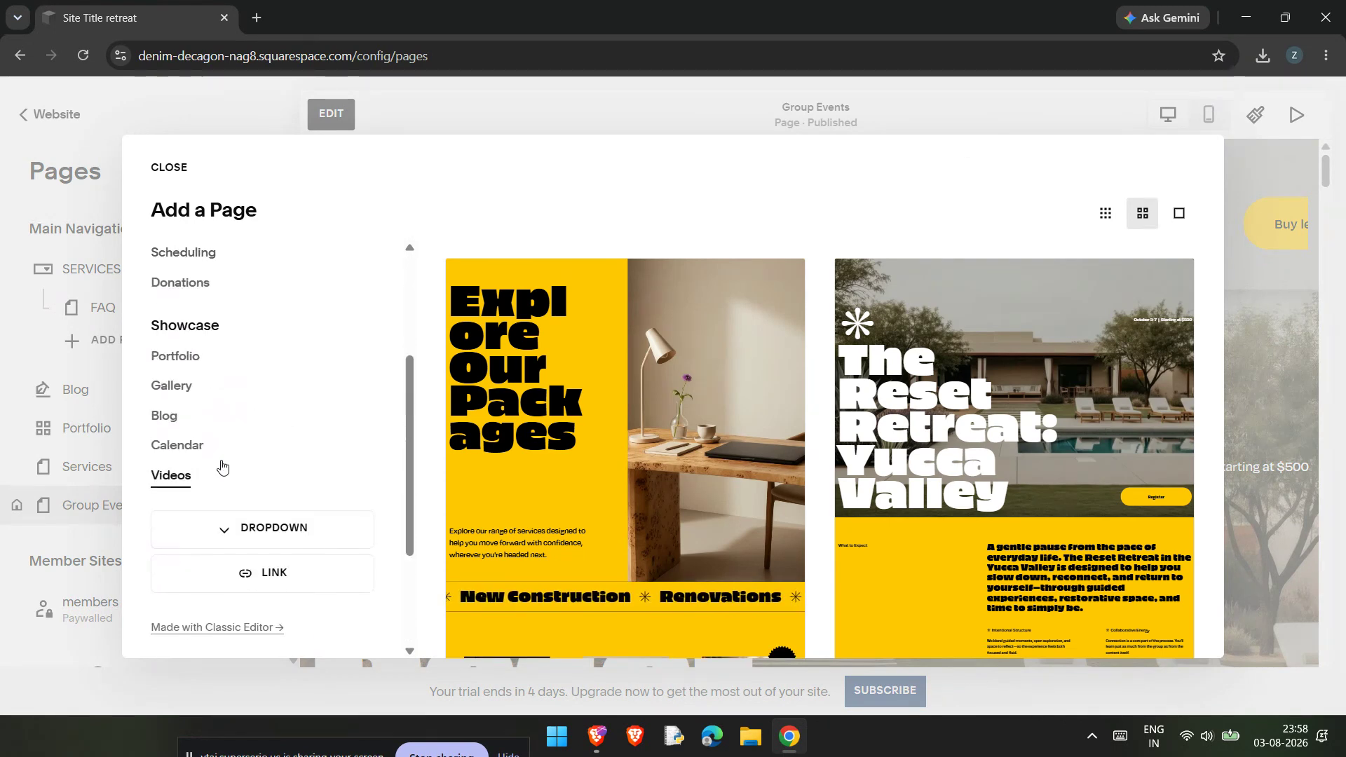
scroll(219, 467, "up", 6)
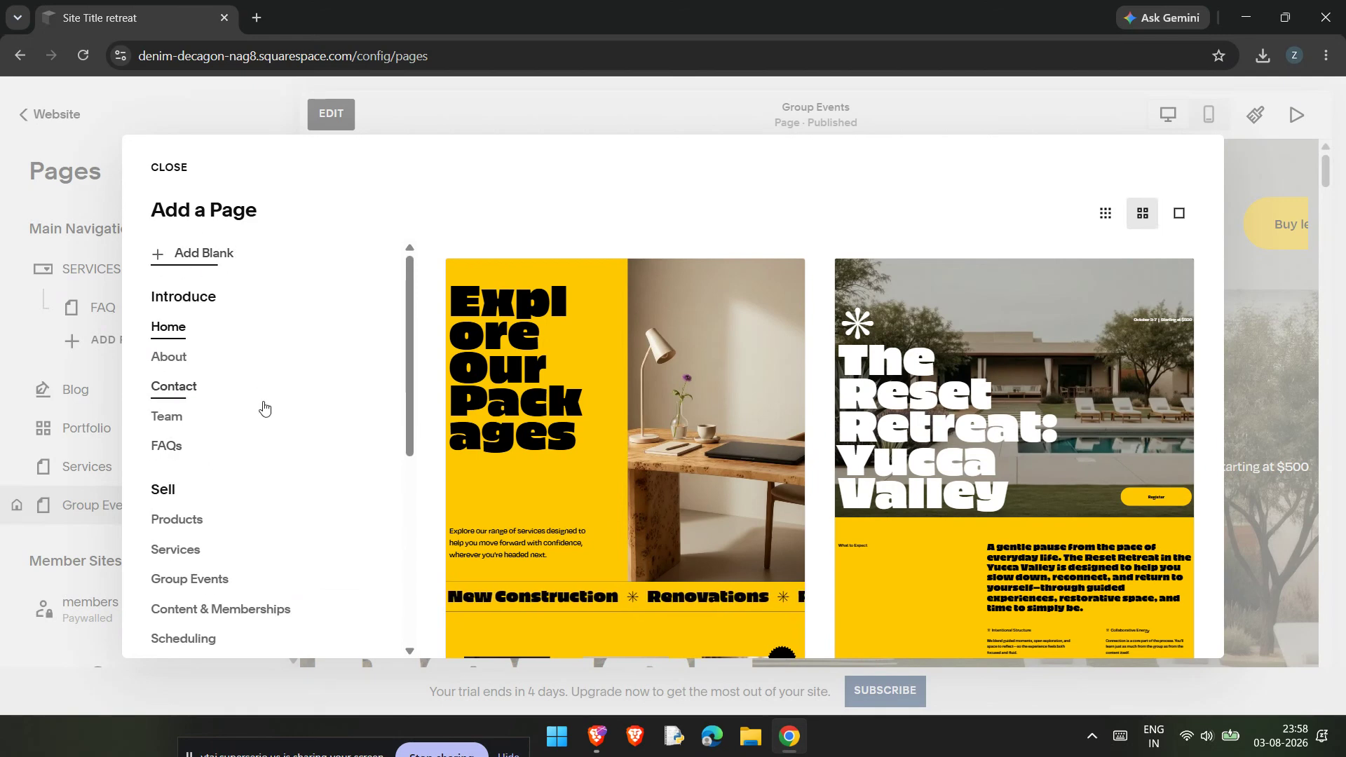
scroll(257, 422, "down", 5)
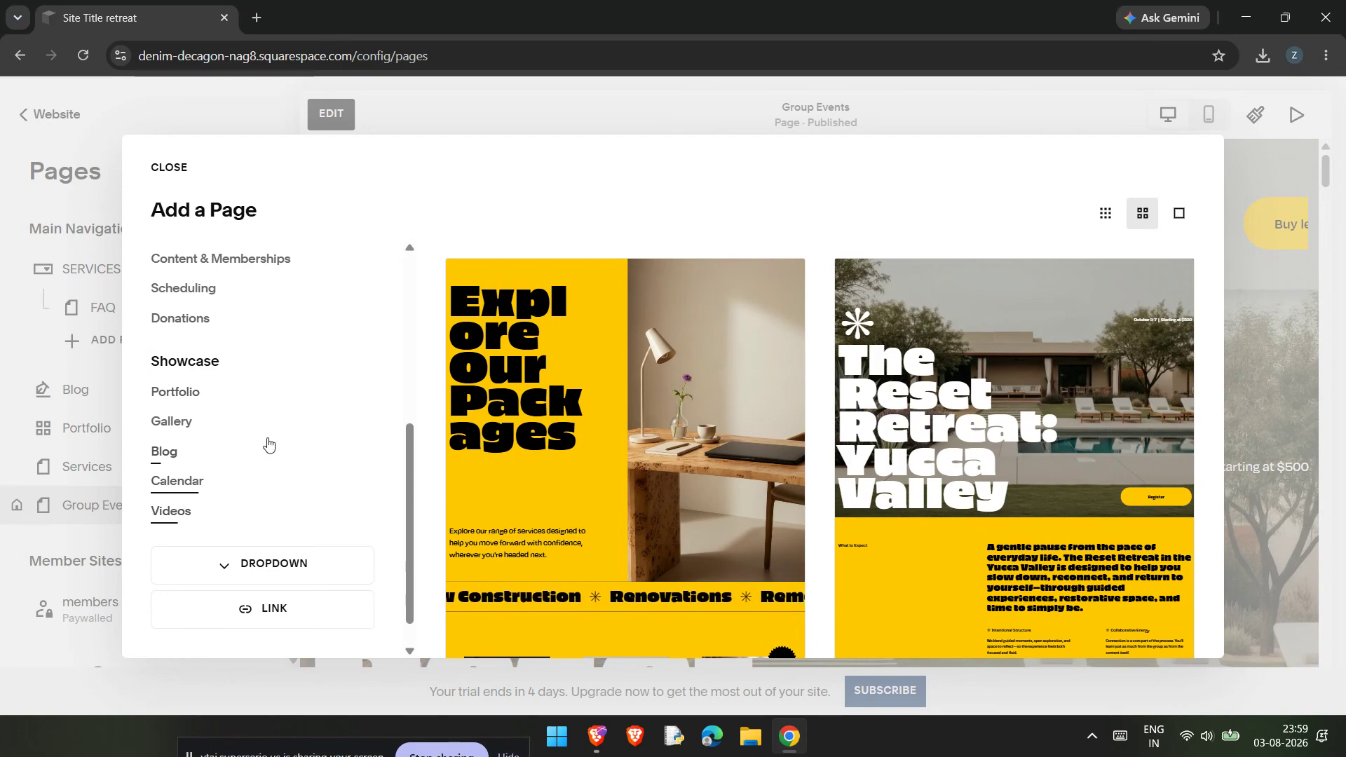
scroll(268, 446, "up", 1)
scroll(269, 444, "up", 1)
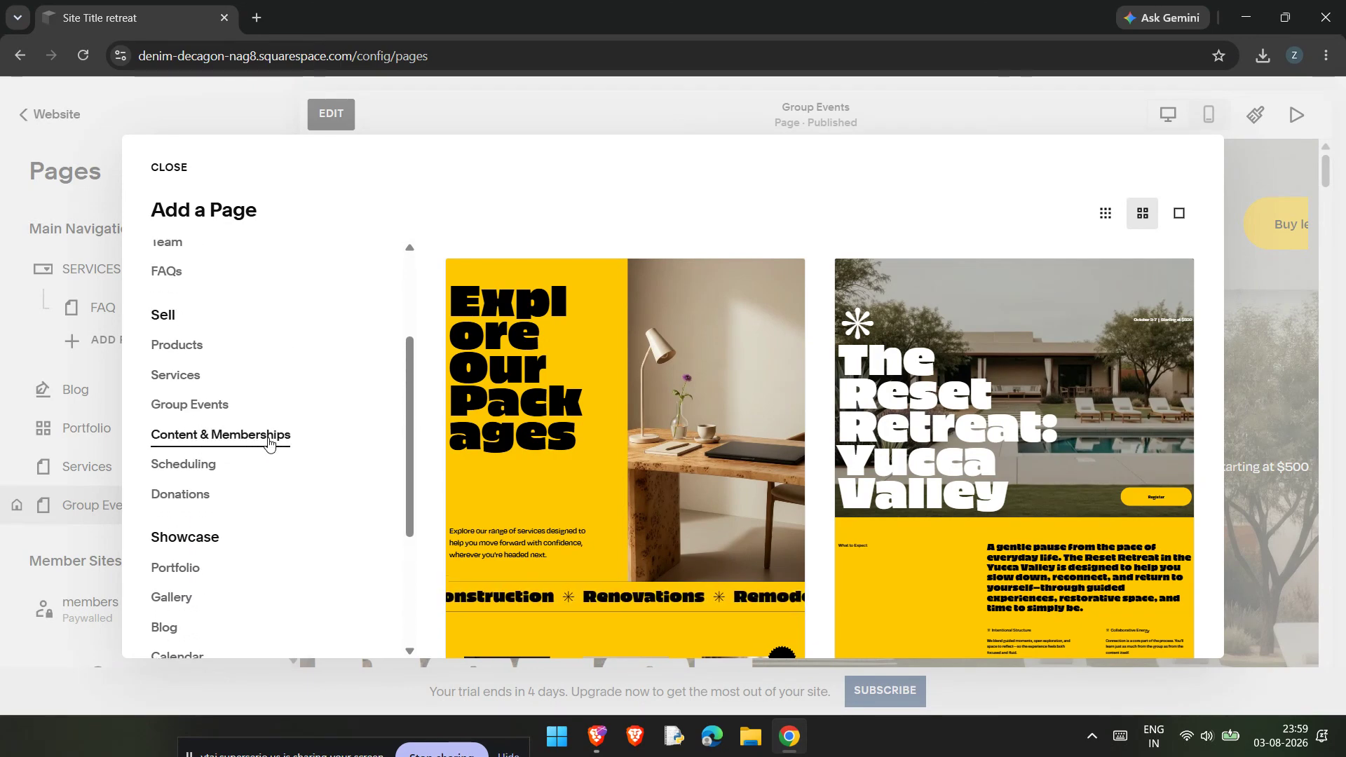
scroll(268, 444, "up", 1)
scroll(268, 444, "up", 1)
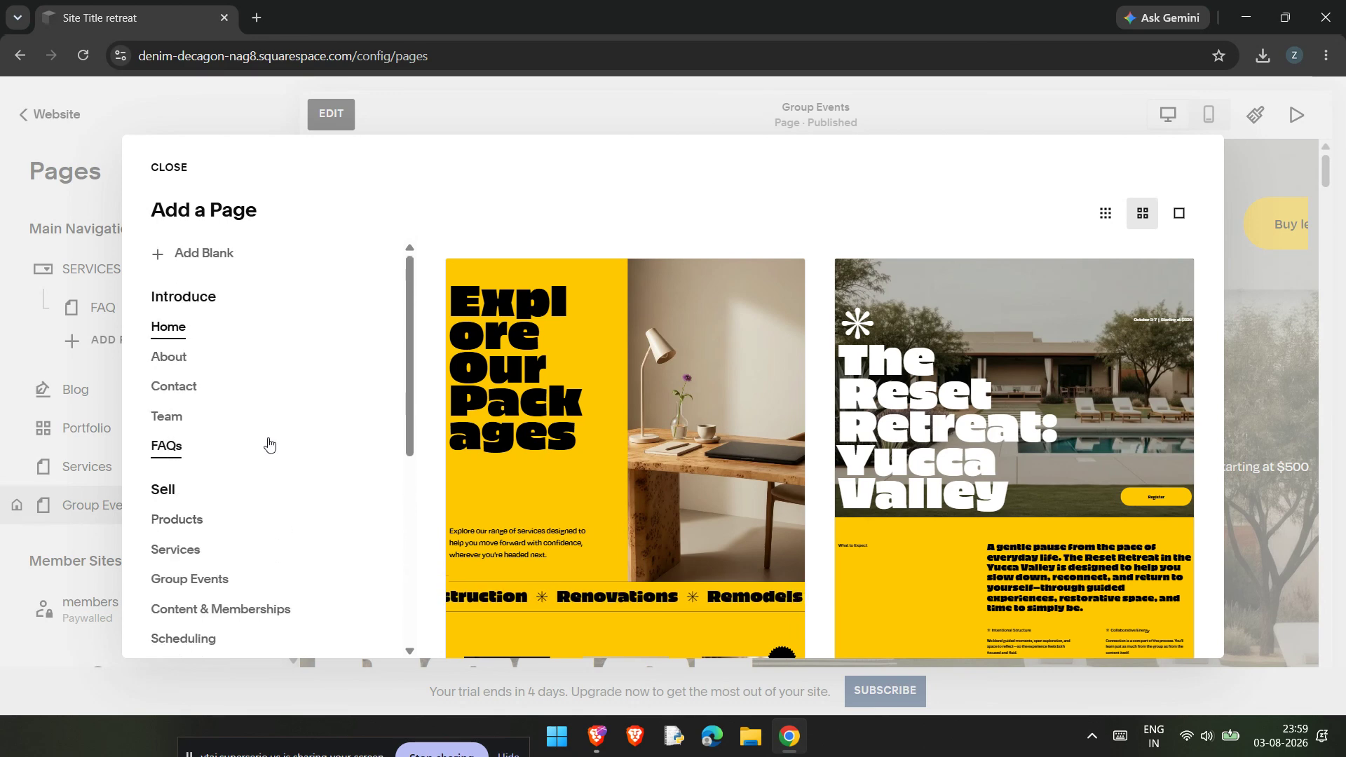
scroll(269, 444, "down", 1)
left_click(181, 476)
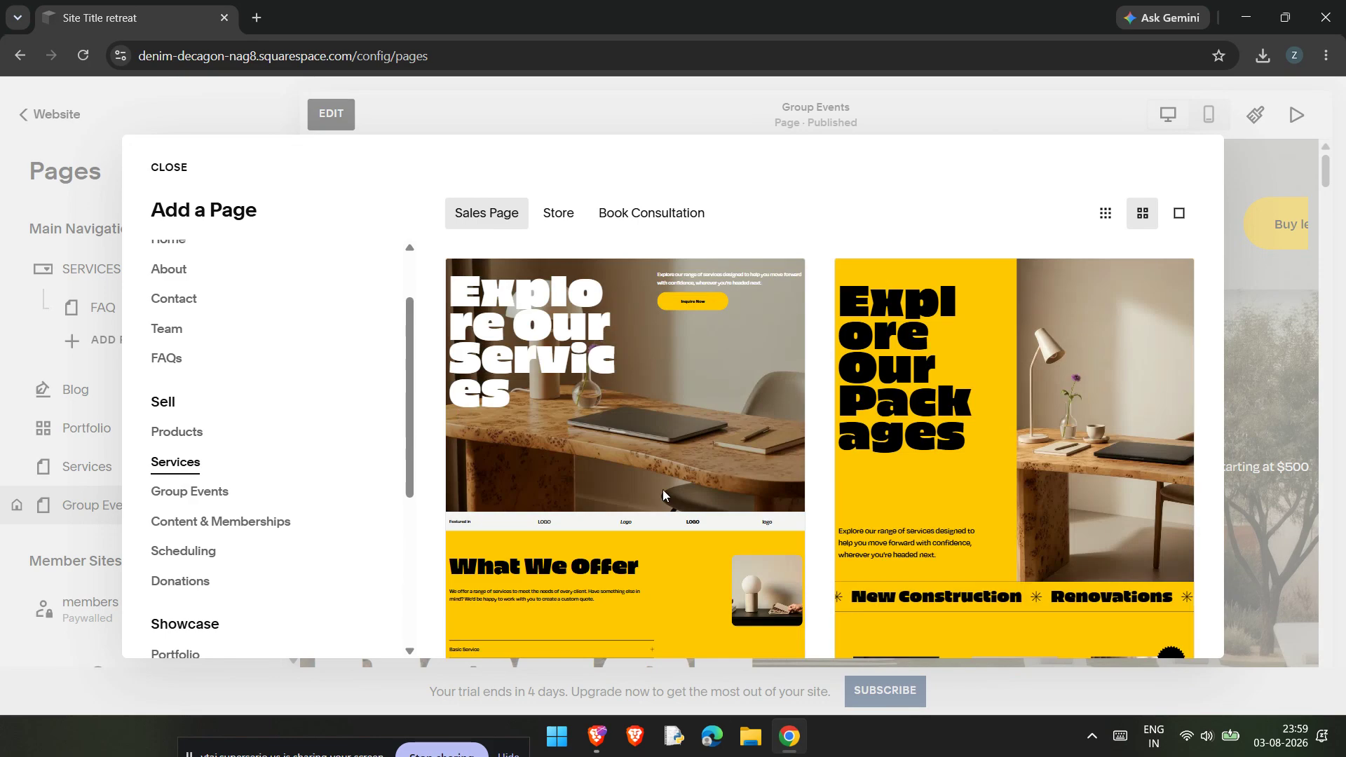
key("Escape")
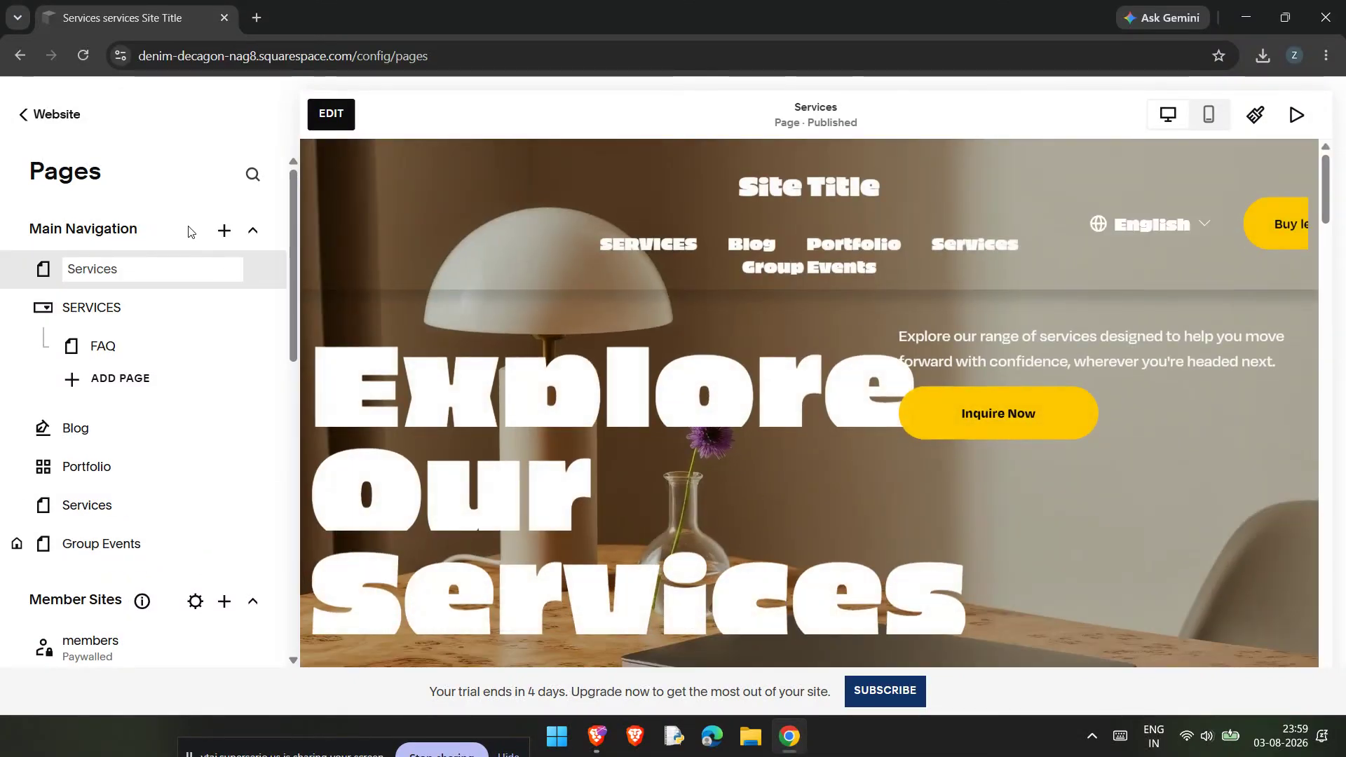
Look over the new Services page's content, including an expanded service entry, Our Process and the Past Project section
scroll(771, 330, "down", 4)
scroll(767, 348, "down", 5)
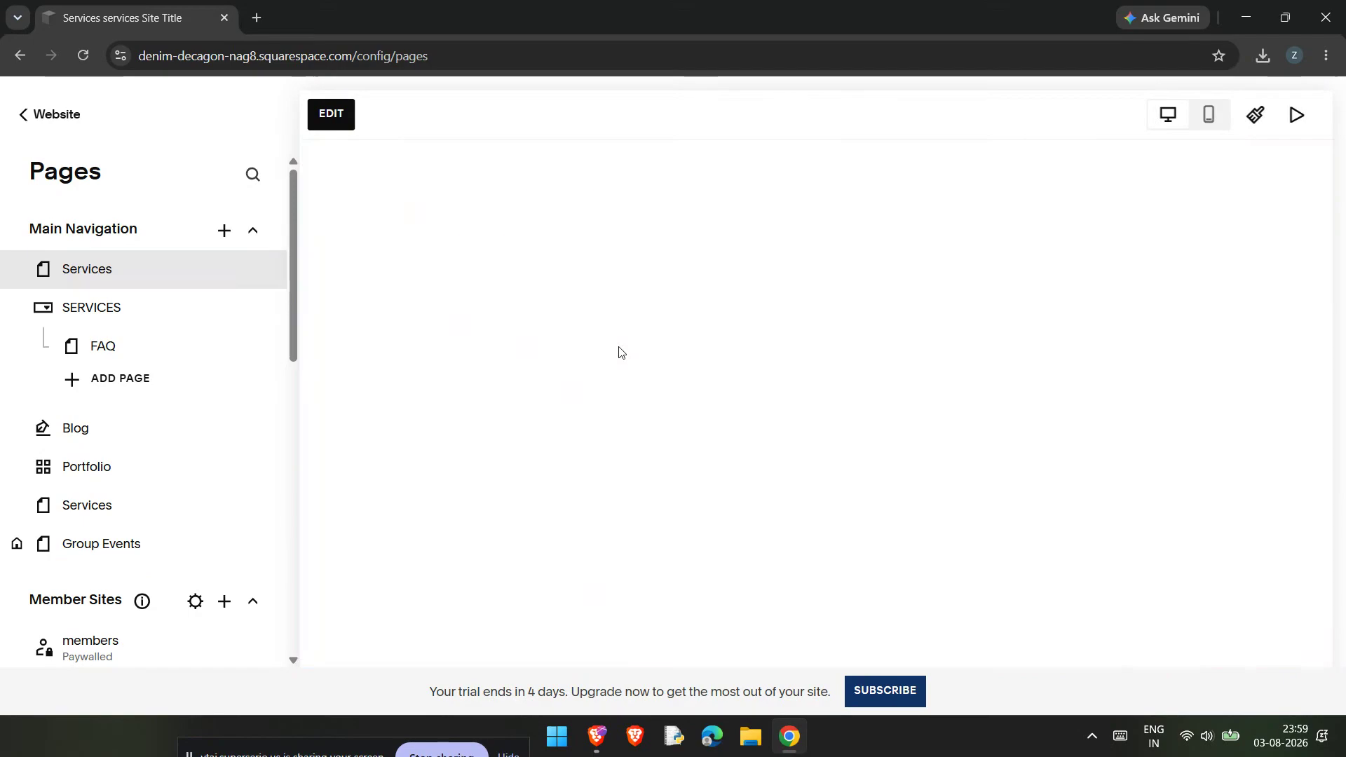
scroll(620, 349, "down", 10)
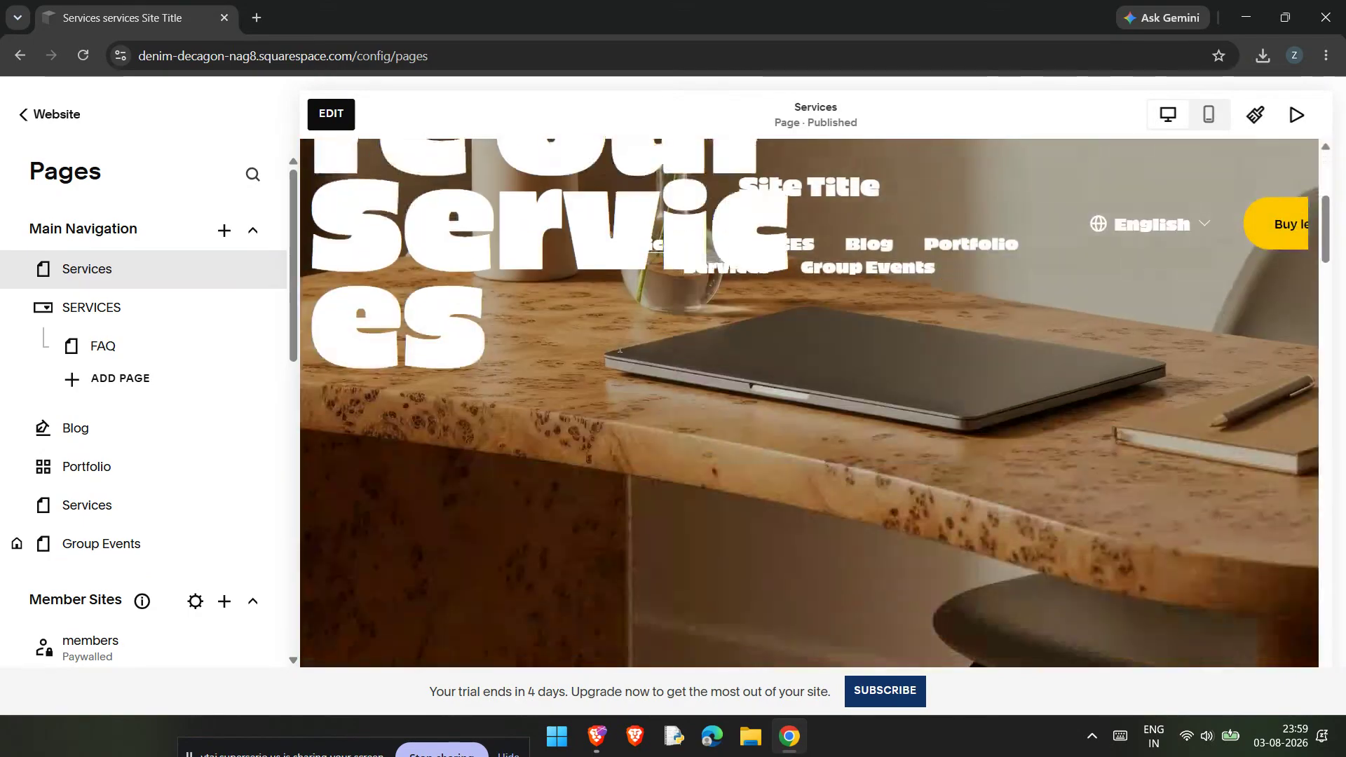
scroll(448, 433, "down", 4)
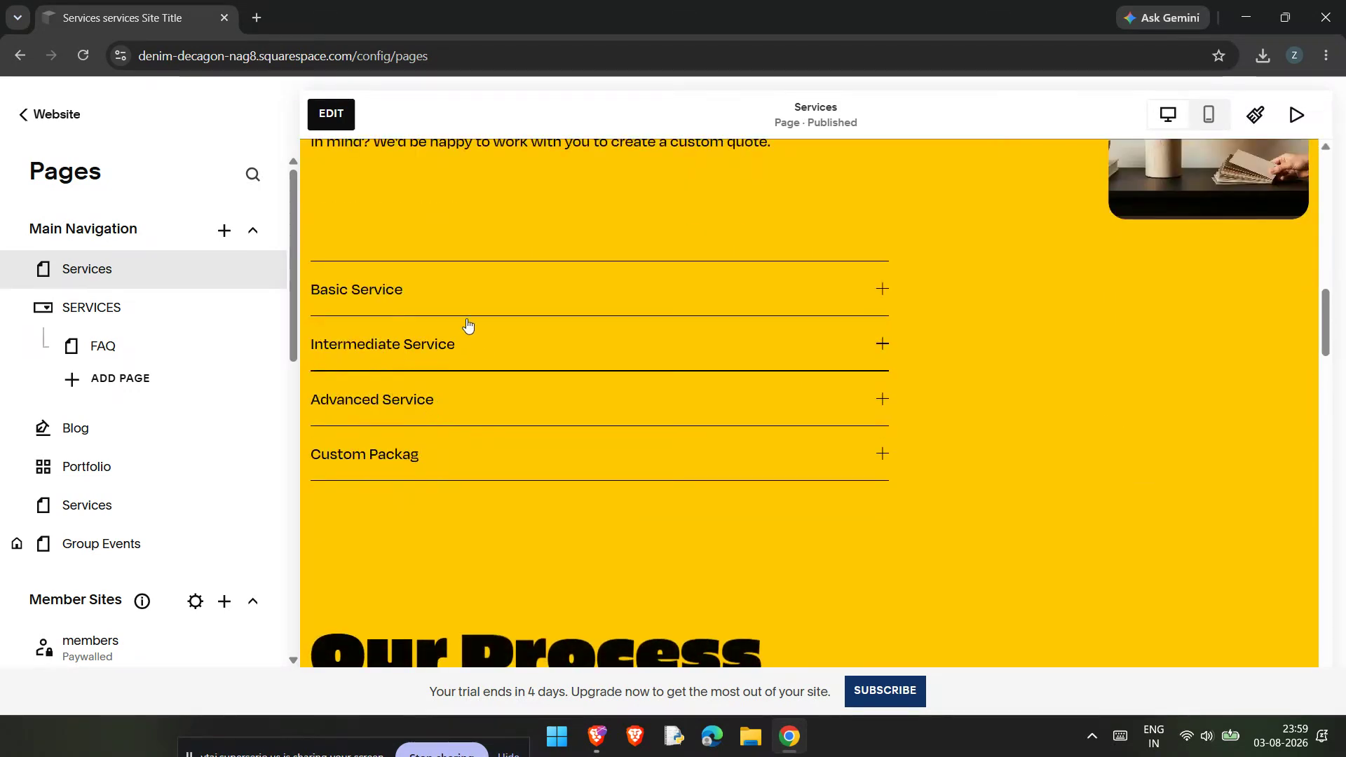
left_click(679, 290)
scroll(712, 467, "down", 8)
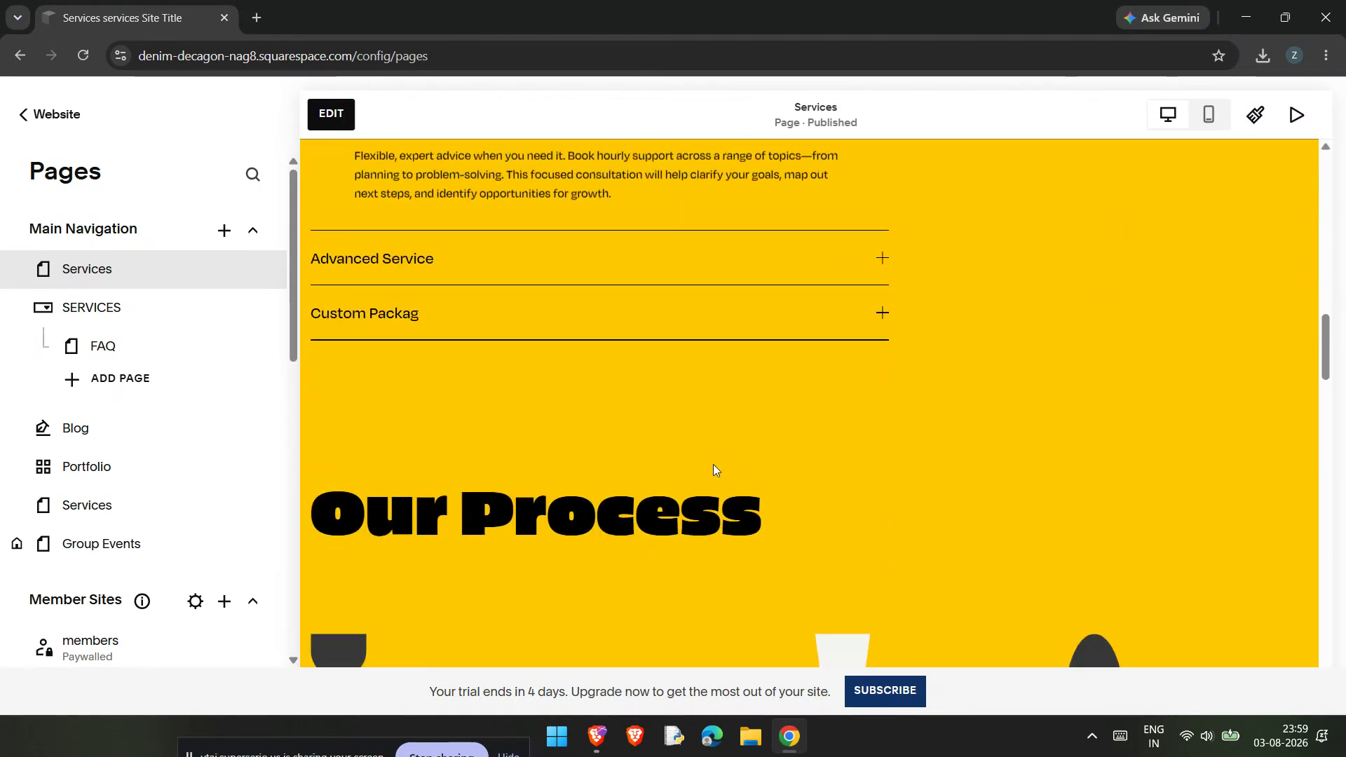
scroll(784, 391, "down", 8)
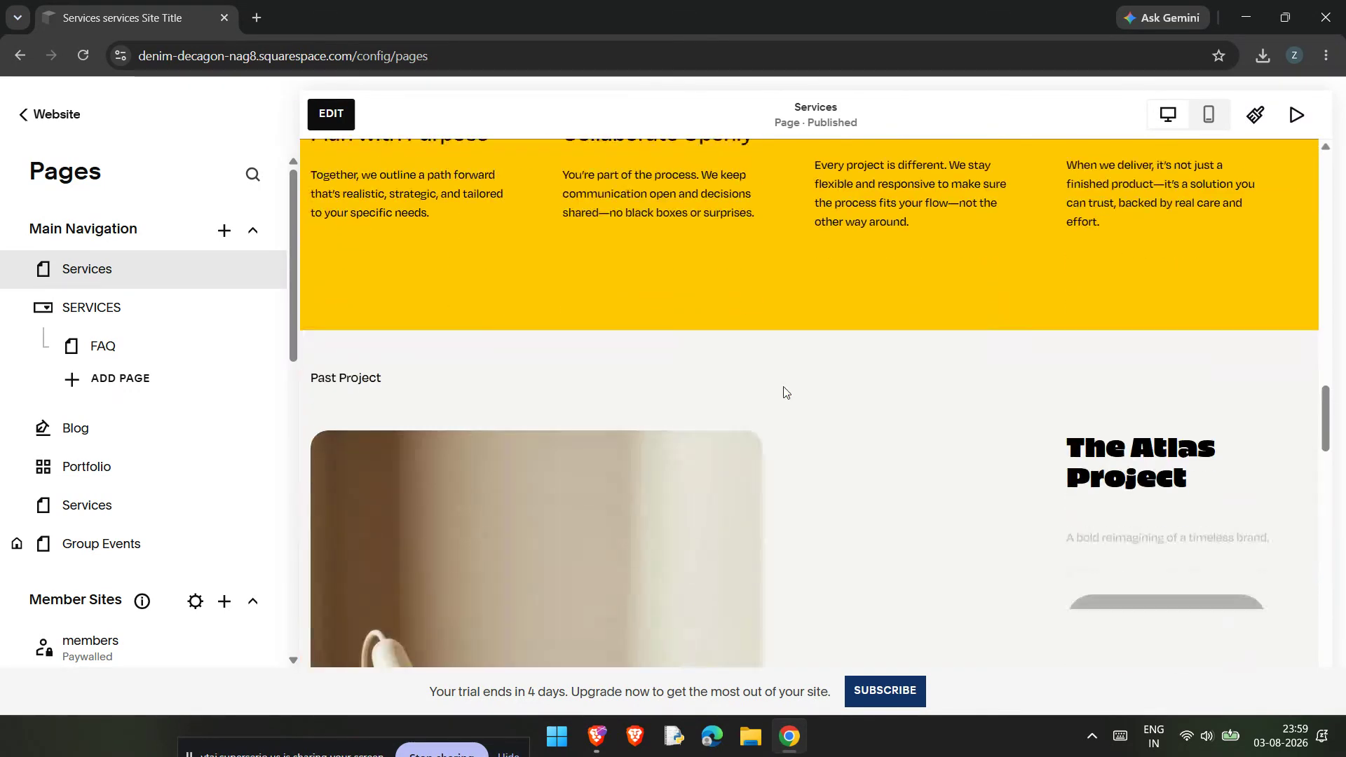
scroll(784, 391, "up", 15)
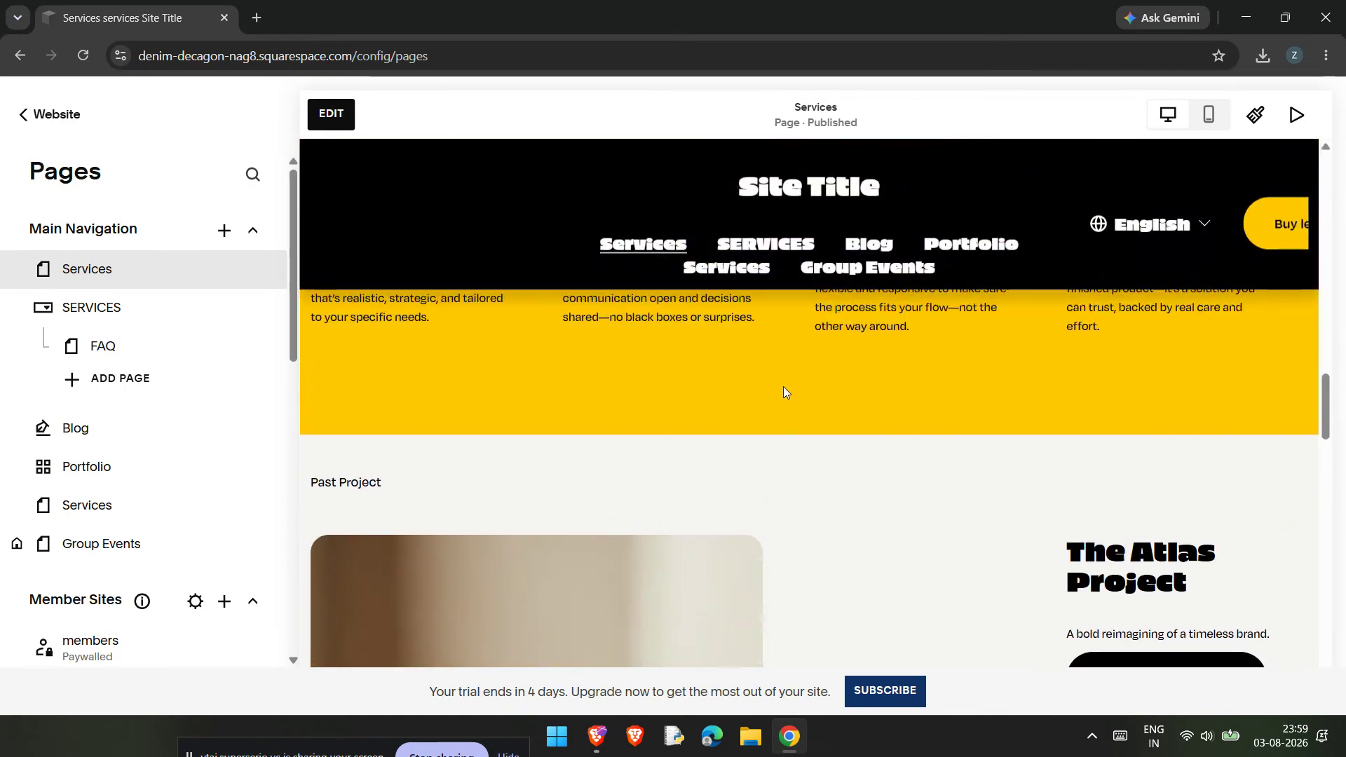
scroll(784, 395, "up", 5)
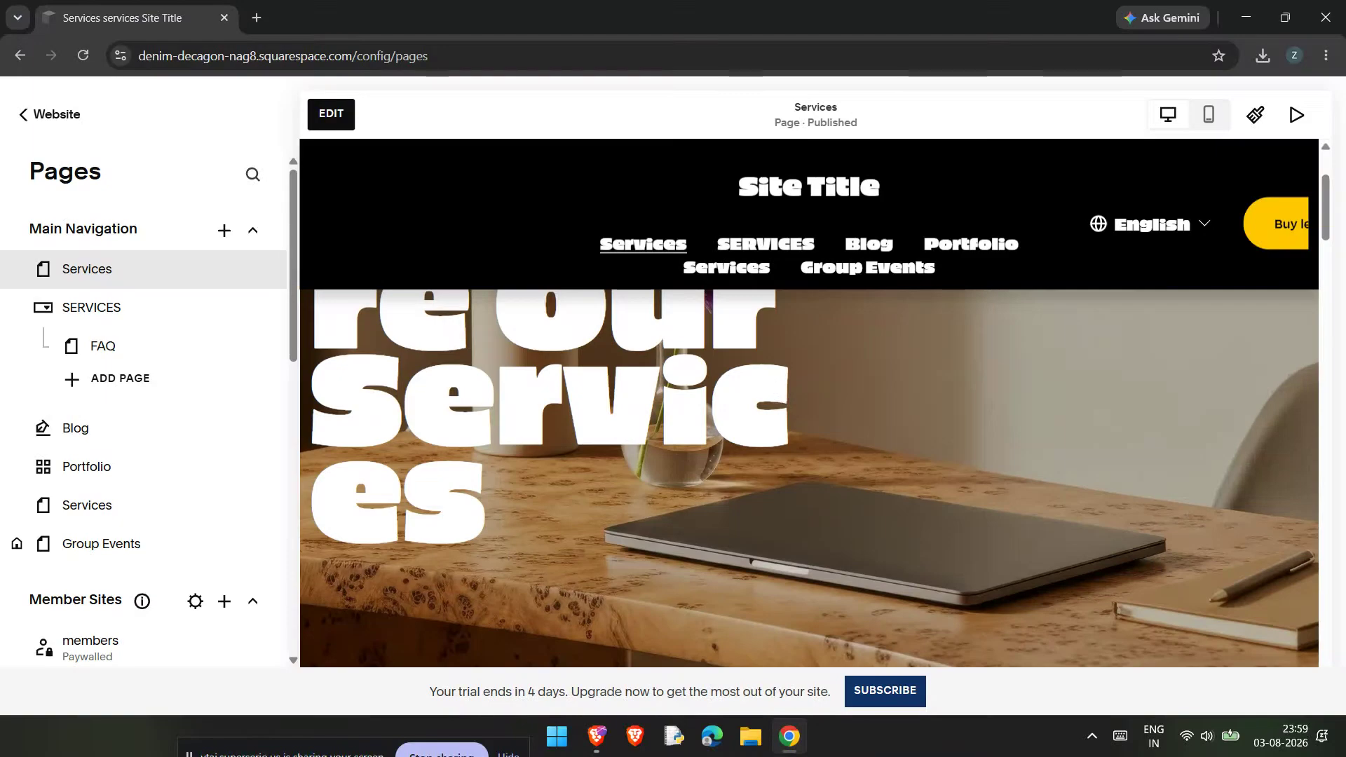
Add an About page to the Main Navigation using the "Our Story" layout, keeping the name About
left_click(225, 231)
scroll(208, 367, "down", 1)
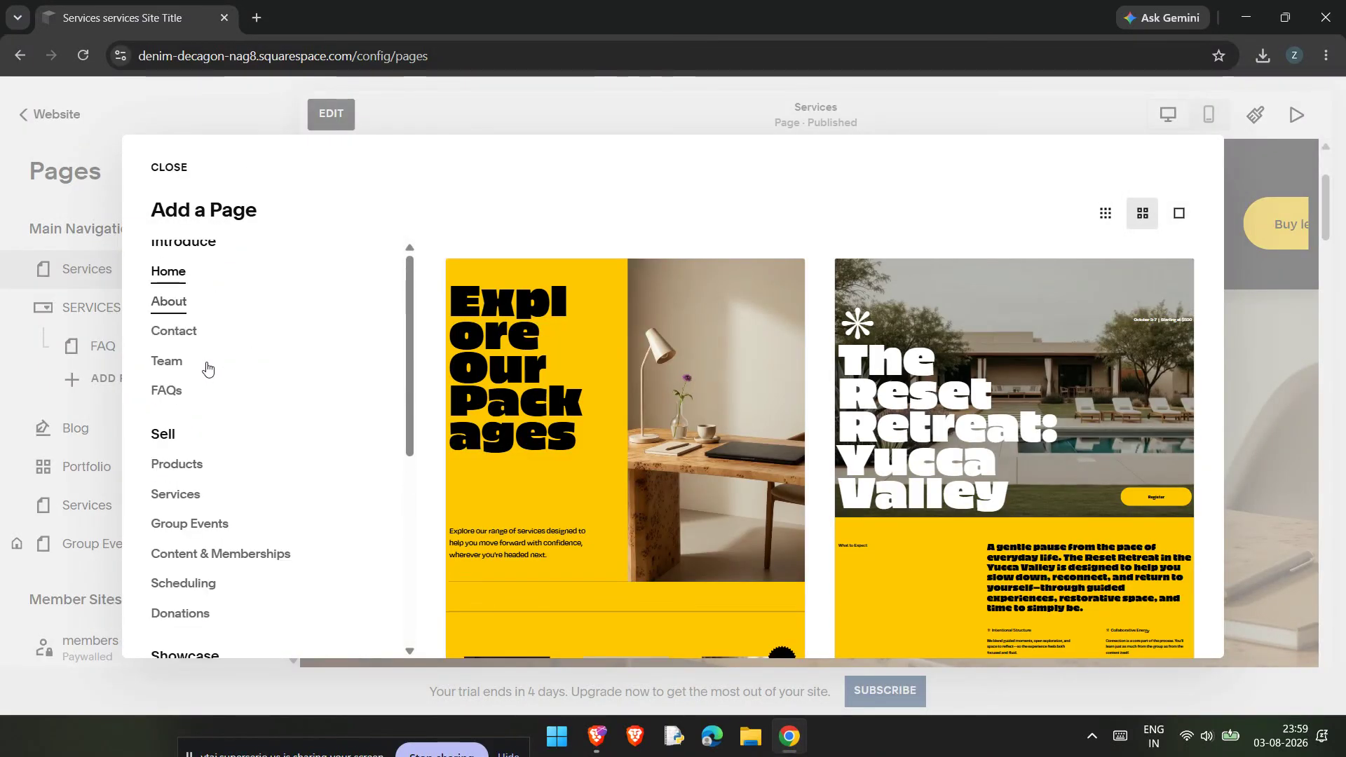
scroll(181, 345, "up", 1)
left_click(168, 359)
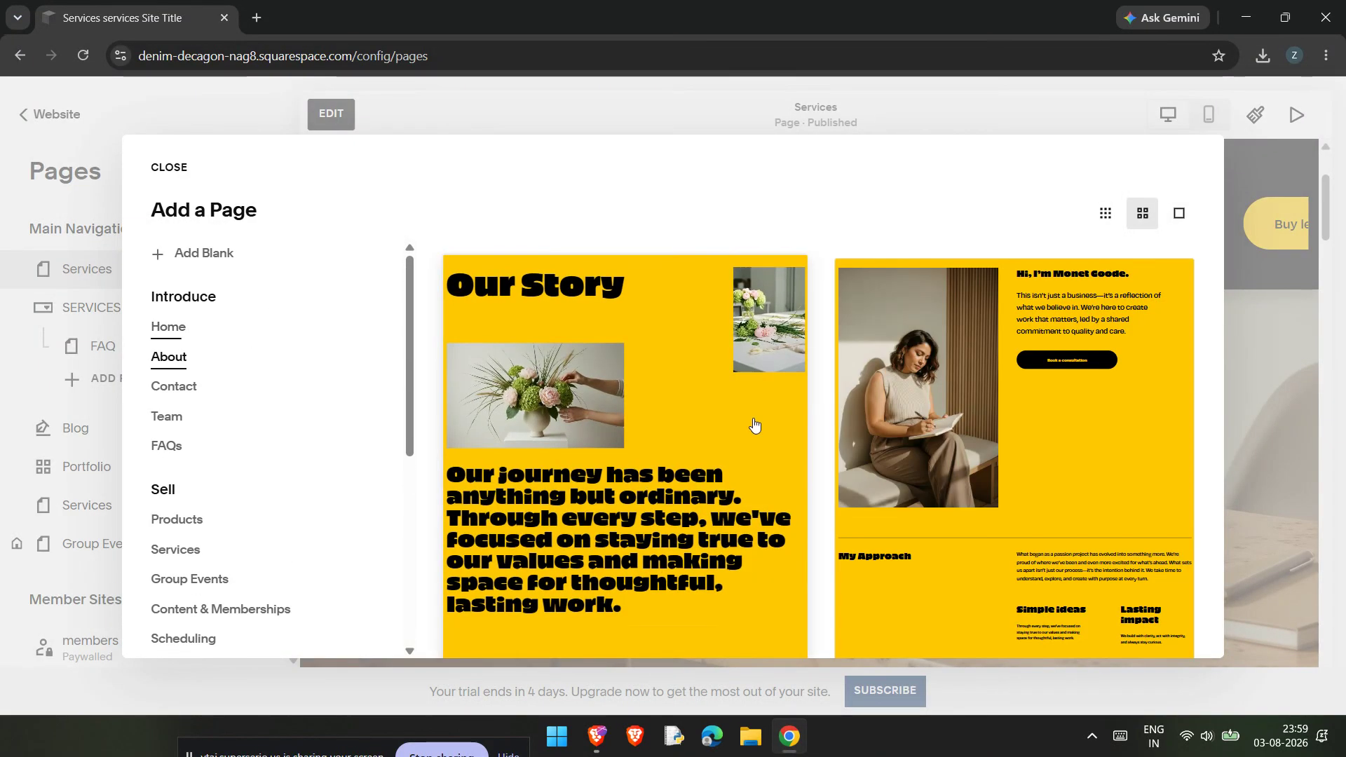
key("Escape")
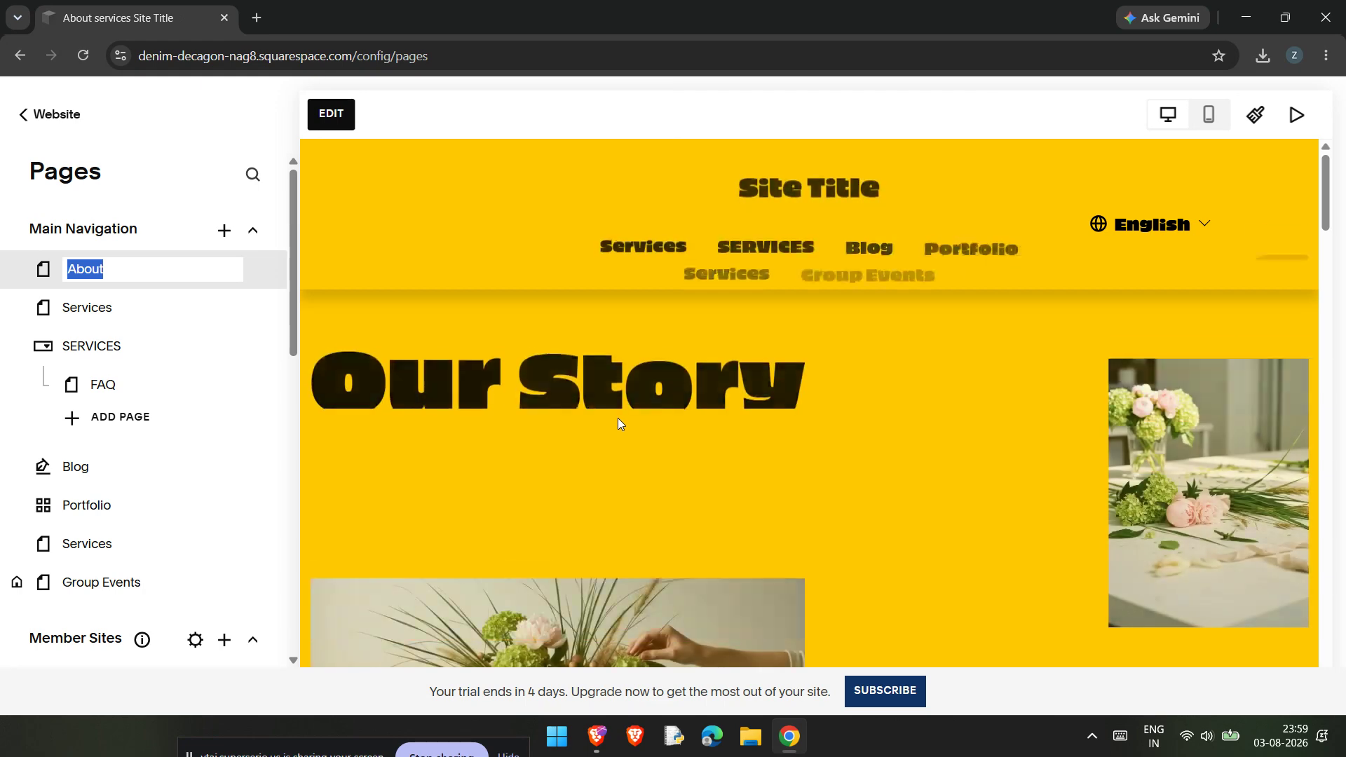
scroll(617, 418, "down", 15)
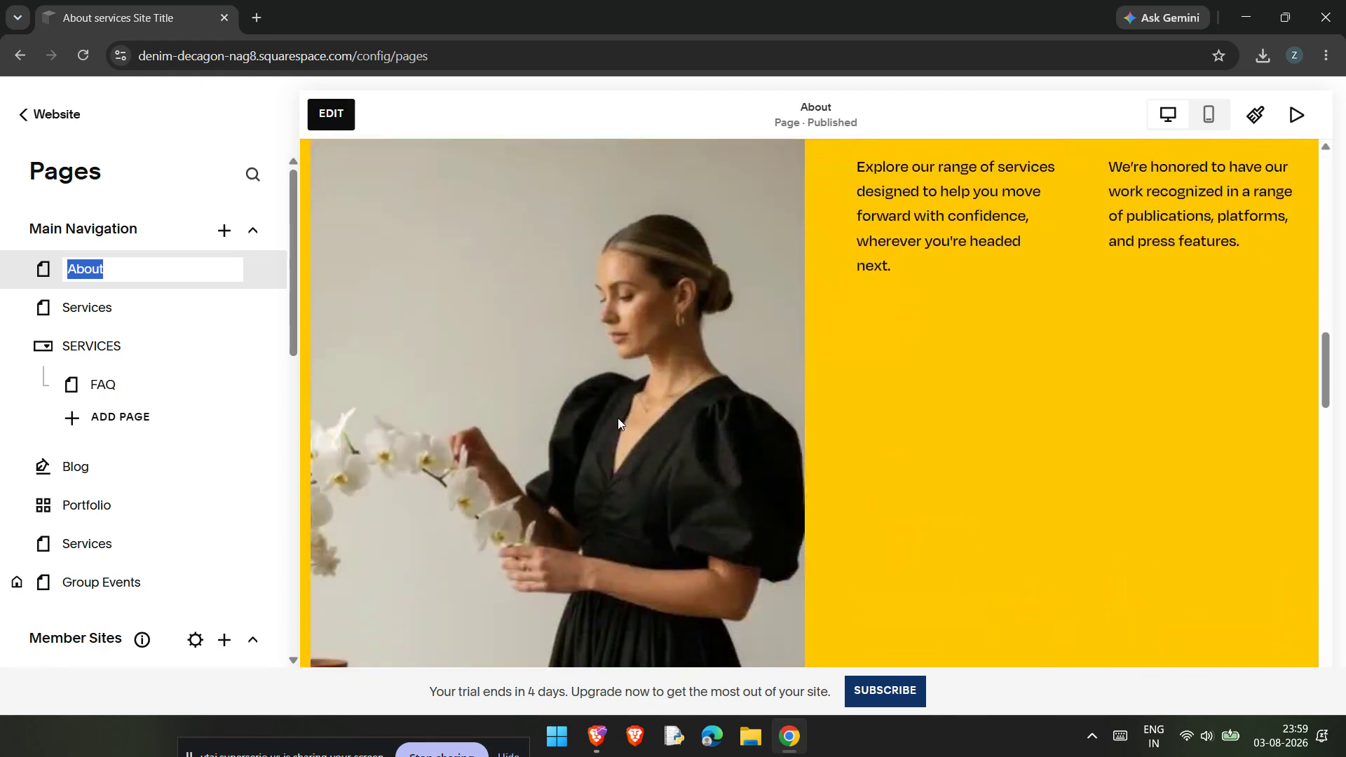
scroll(617, 418, "down", 15)
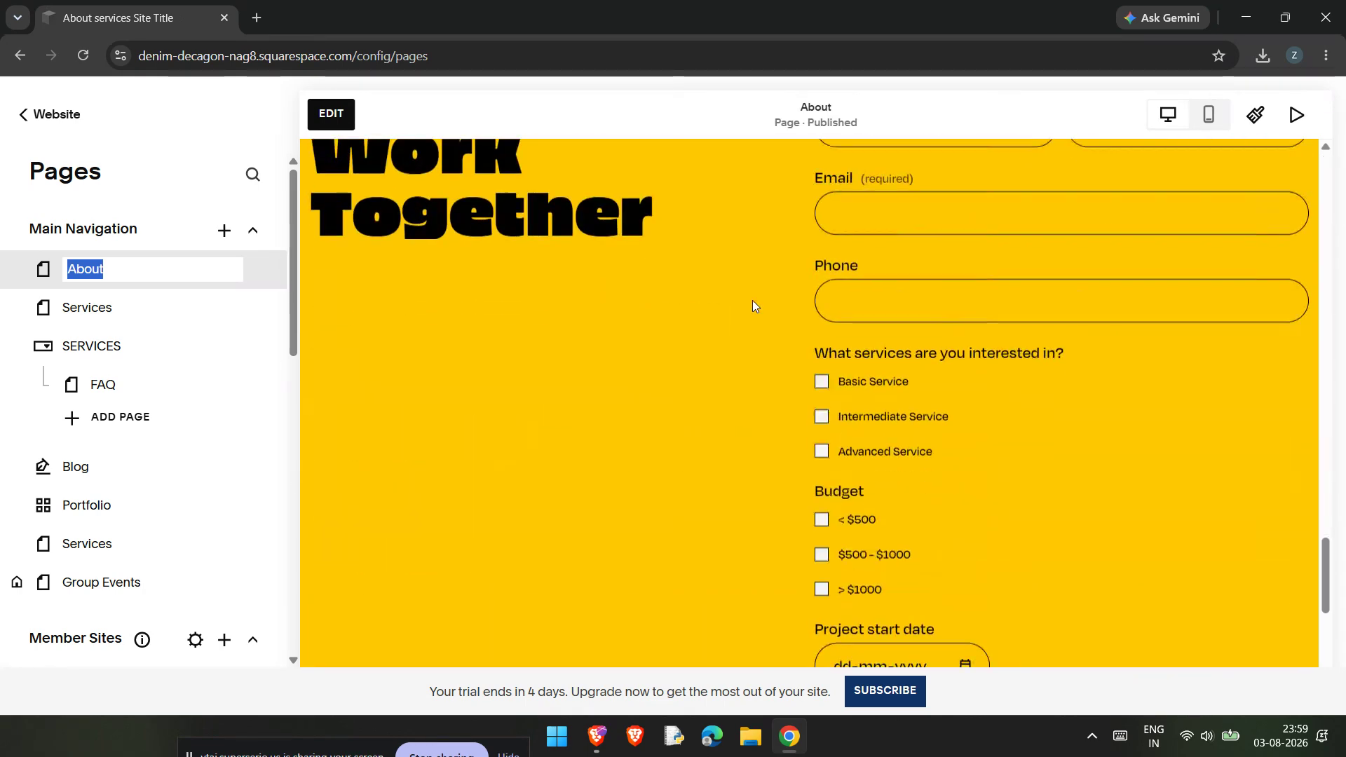
scroll(751, 300, "up", 20)
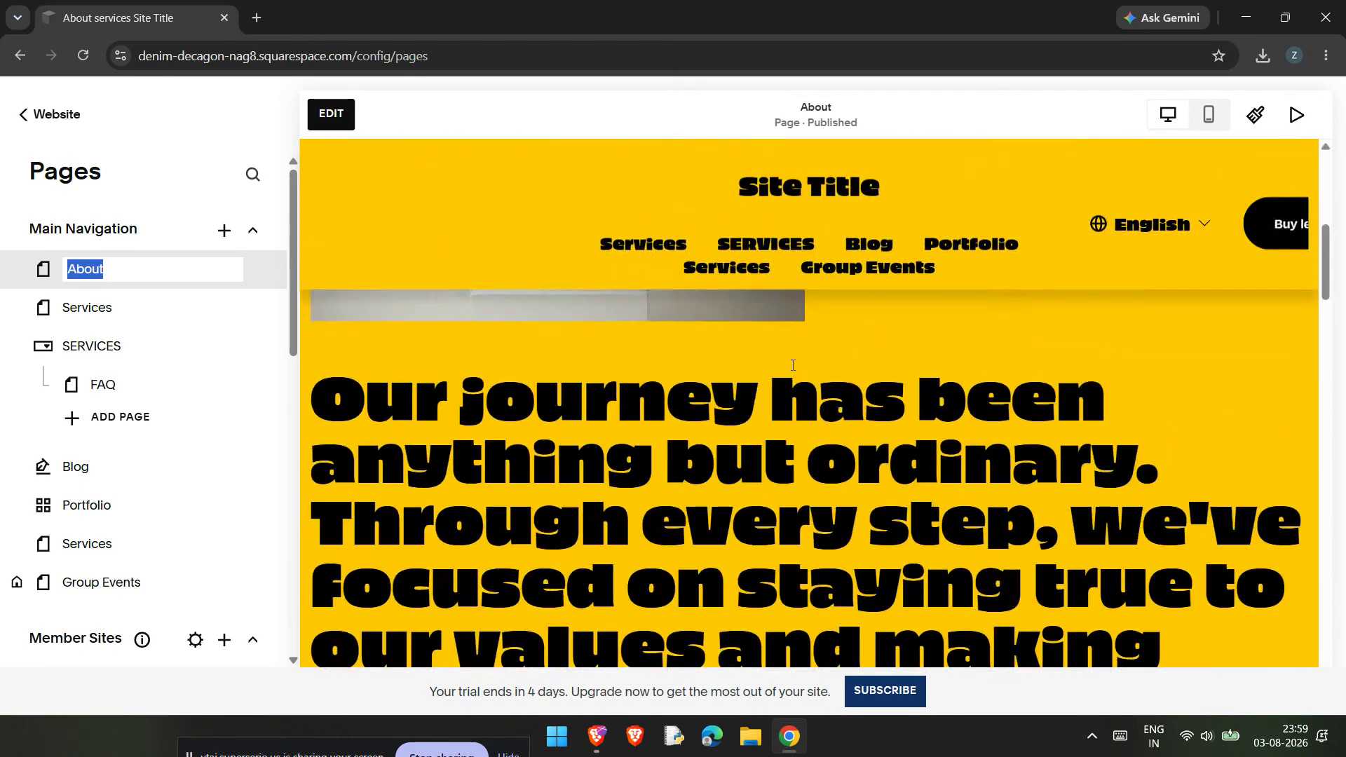
scroll(805, 389, "down", 20)
left_click(806, 384)
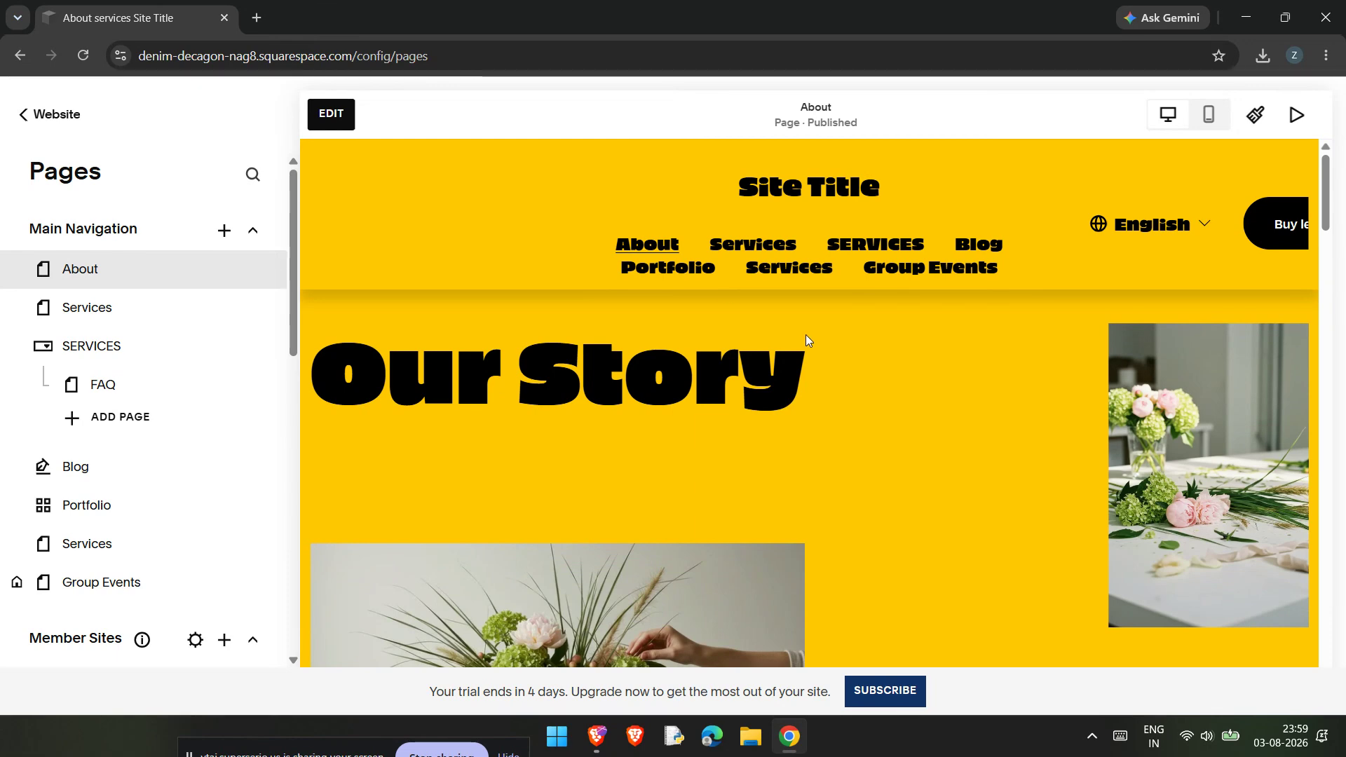
Add a Contact page to the Main Navigation using the yellow "Get in Touch" layout with the flower photo, keeping the name Contact
left_click(223, 230)
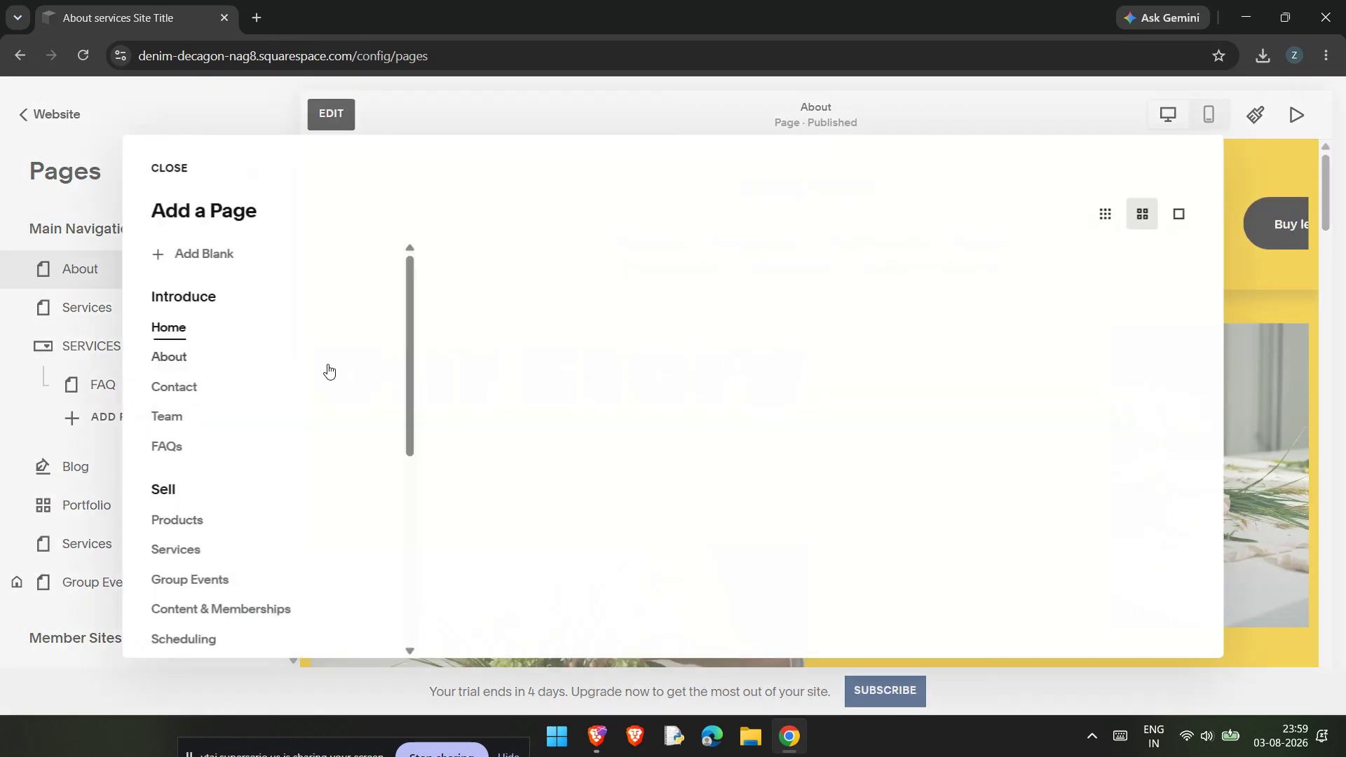
left_click(175, 386)
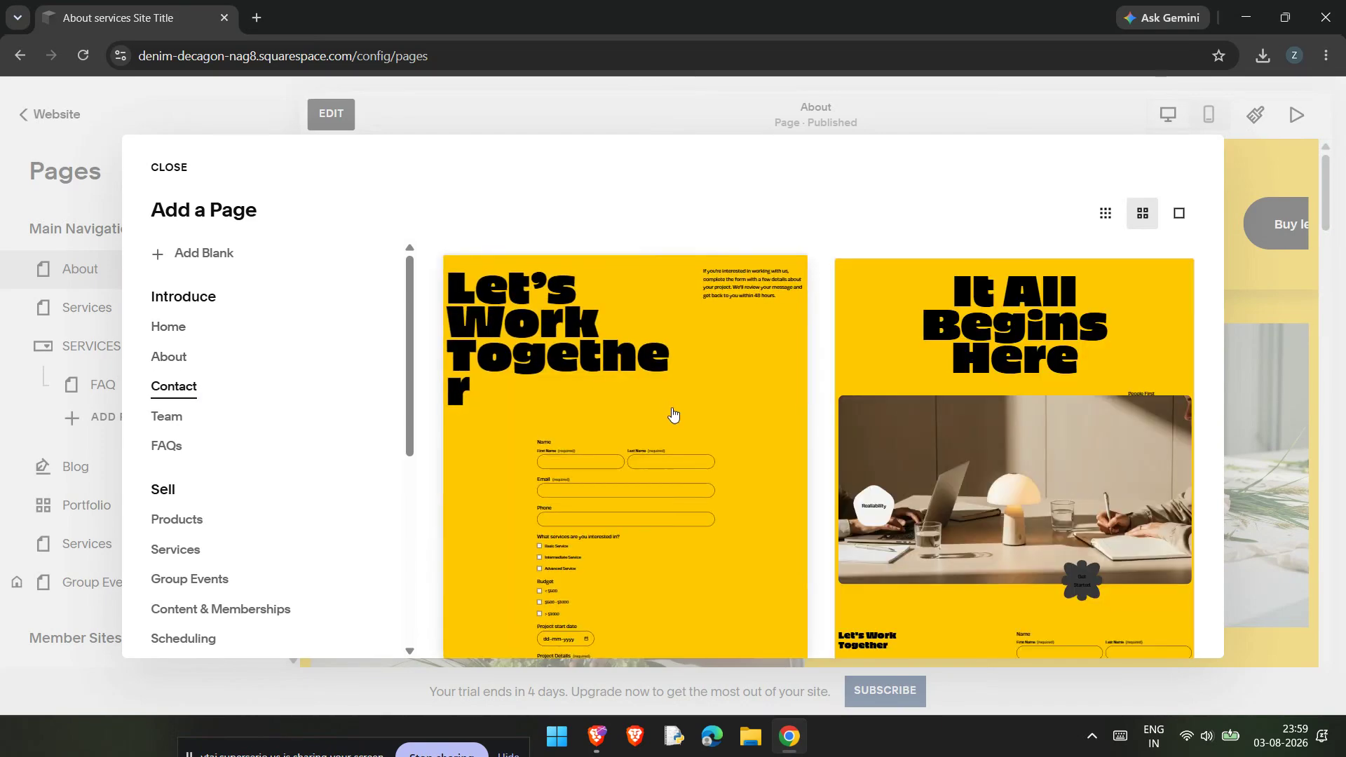
scroll(673, 414, "down", 5)
scroll(673, 414, "down", 5)
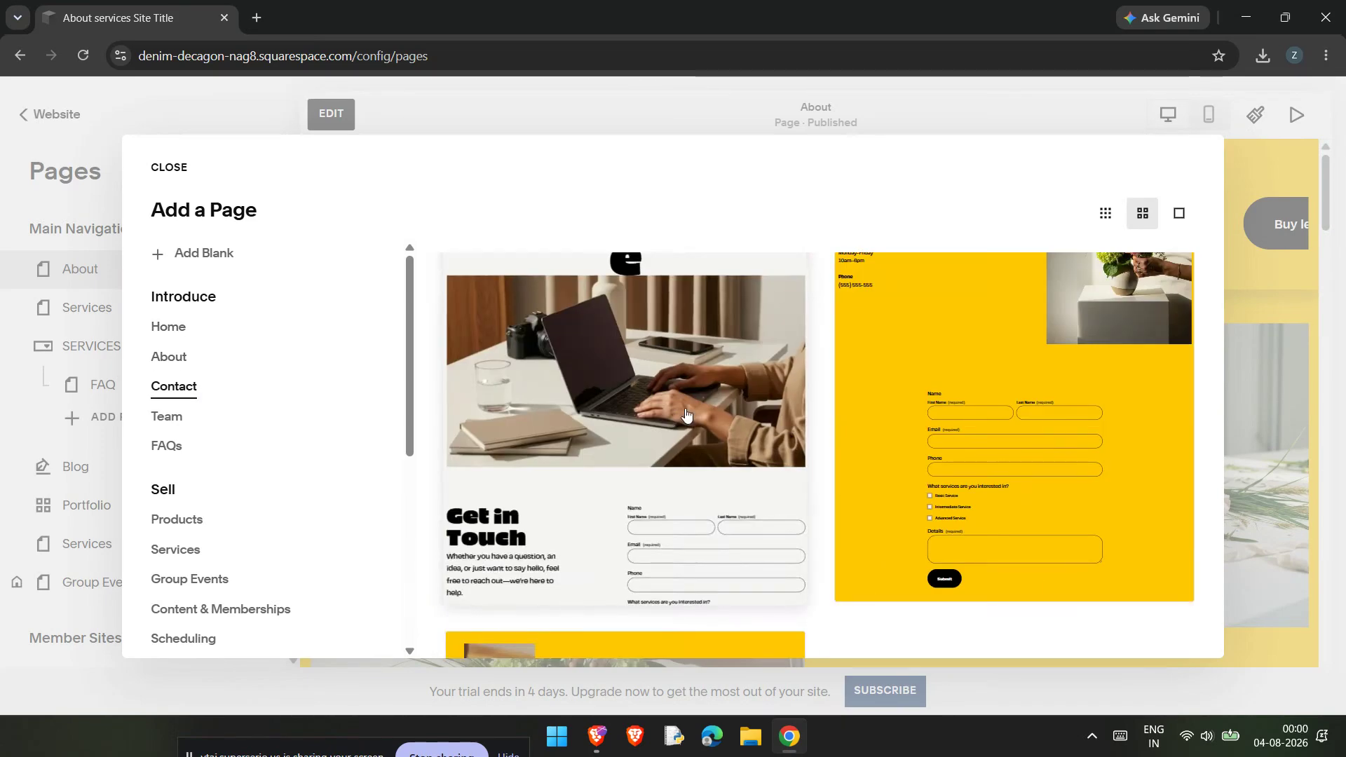
left_click(983, 386)
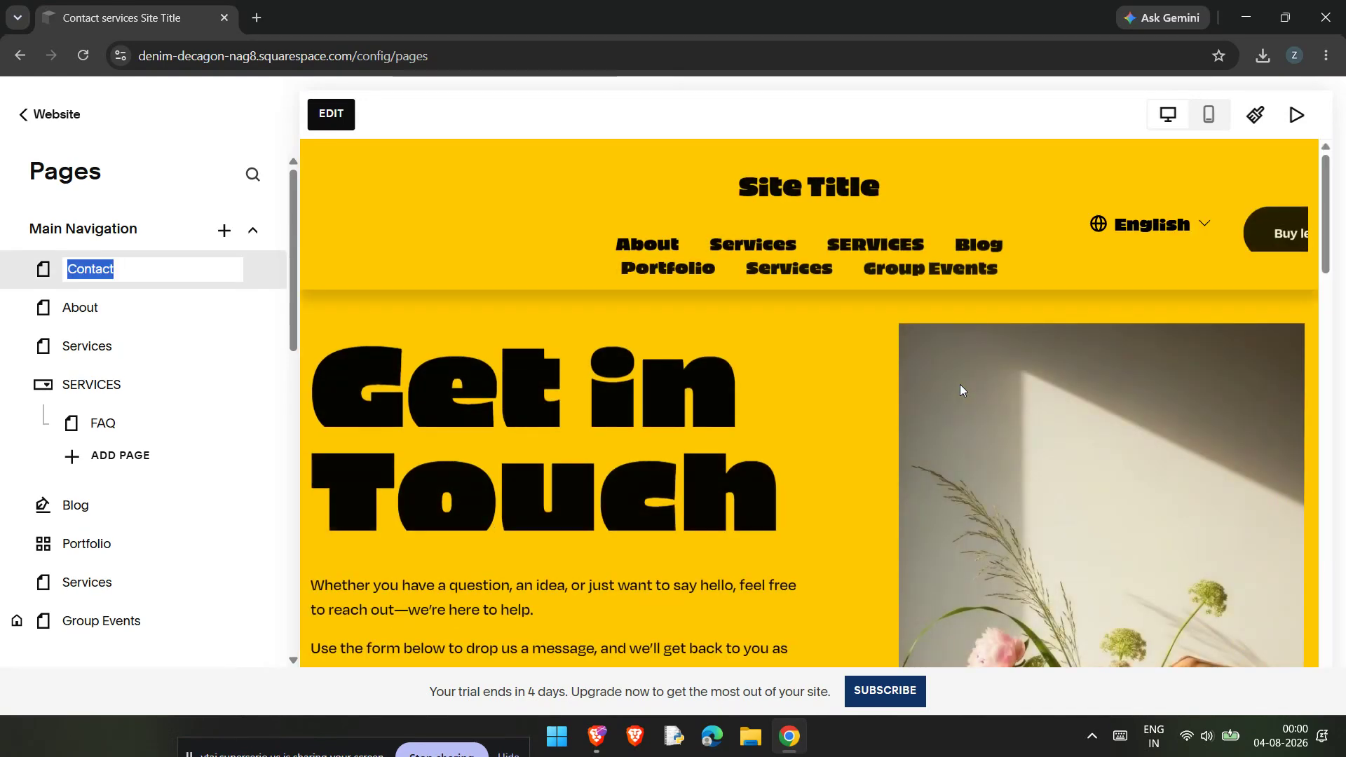
scroll(864, 426, "down", 6)
scroll(862, 428, "up", 2)
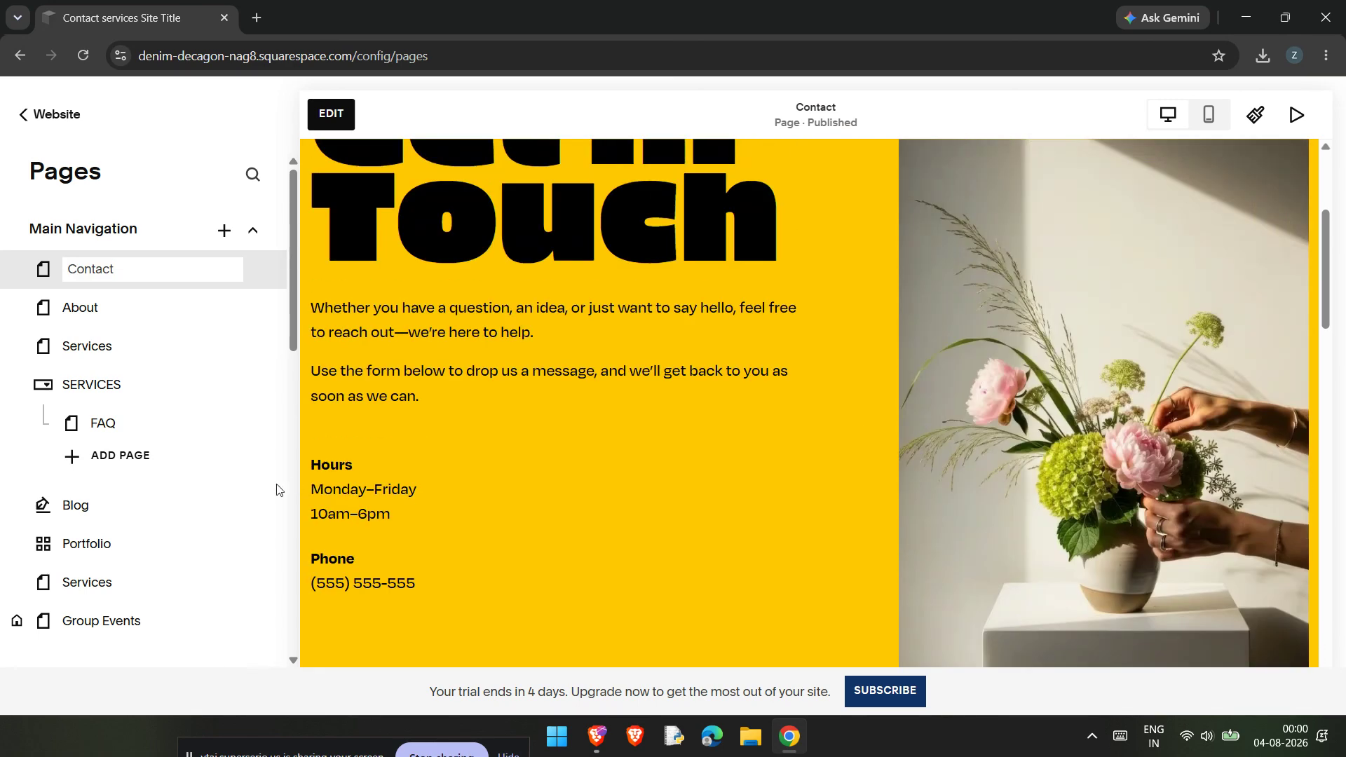
left_click(614, 500)
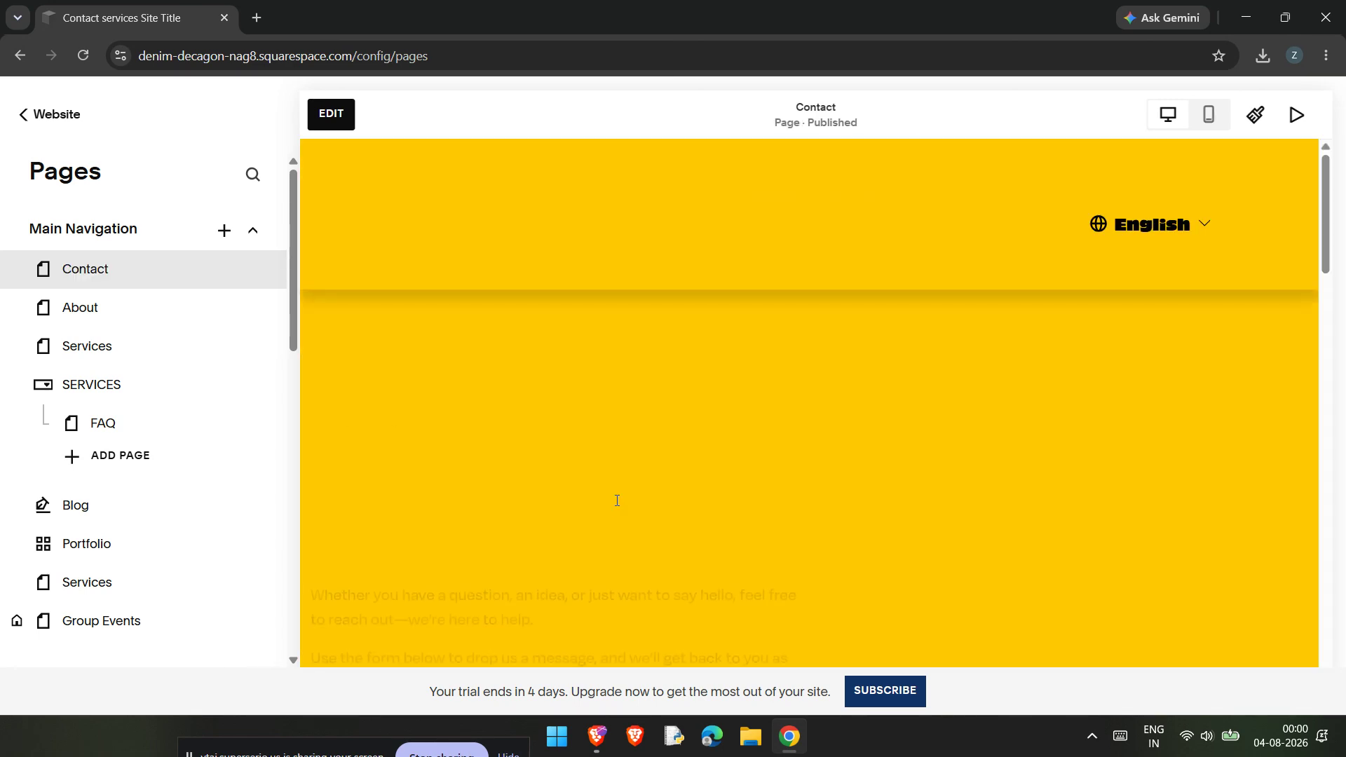
Look over the Contact page's form, social links and Connect With Us section, and the remaining pages in the page list
scroll(617, 499, "down", 20)
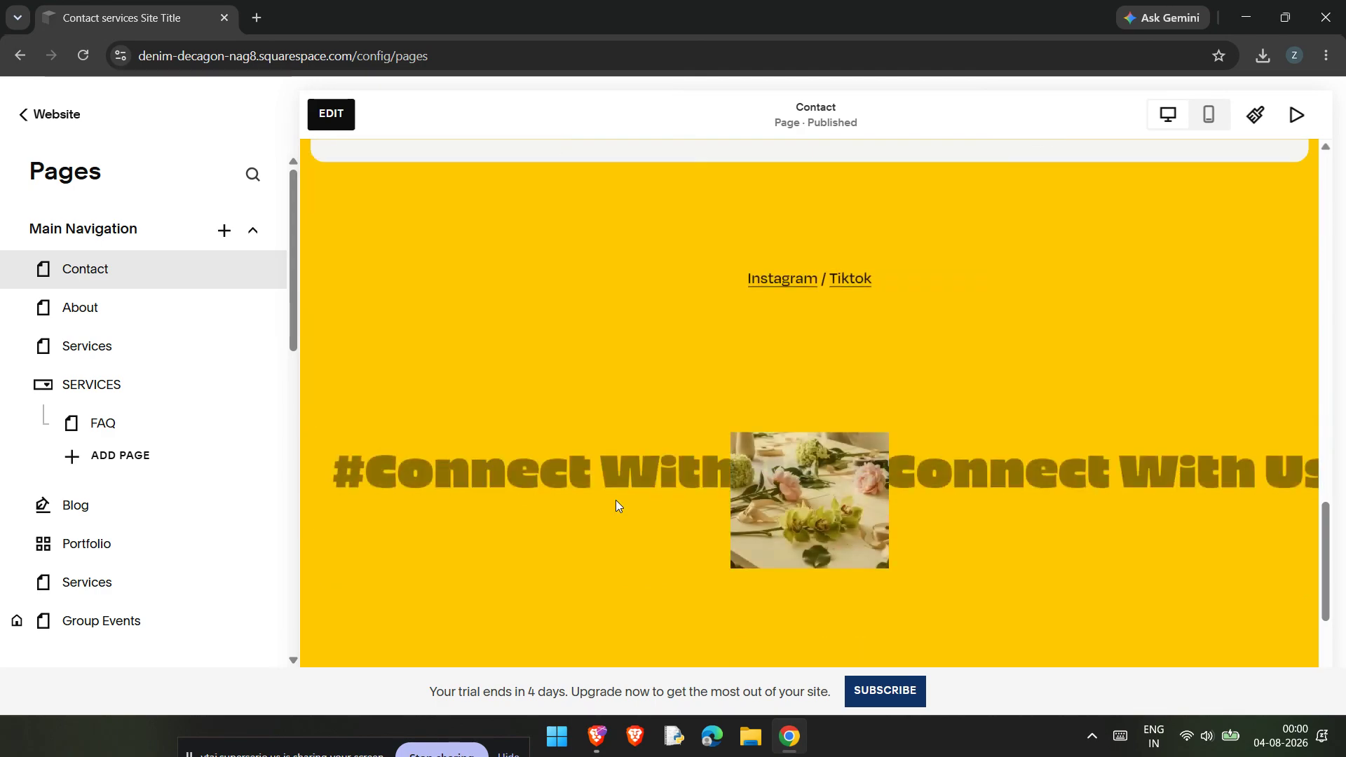
scroll(615, 499, "down", 5)
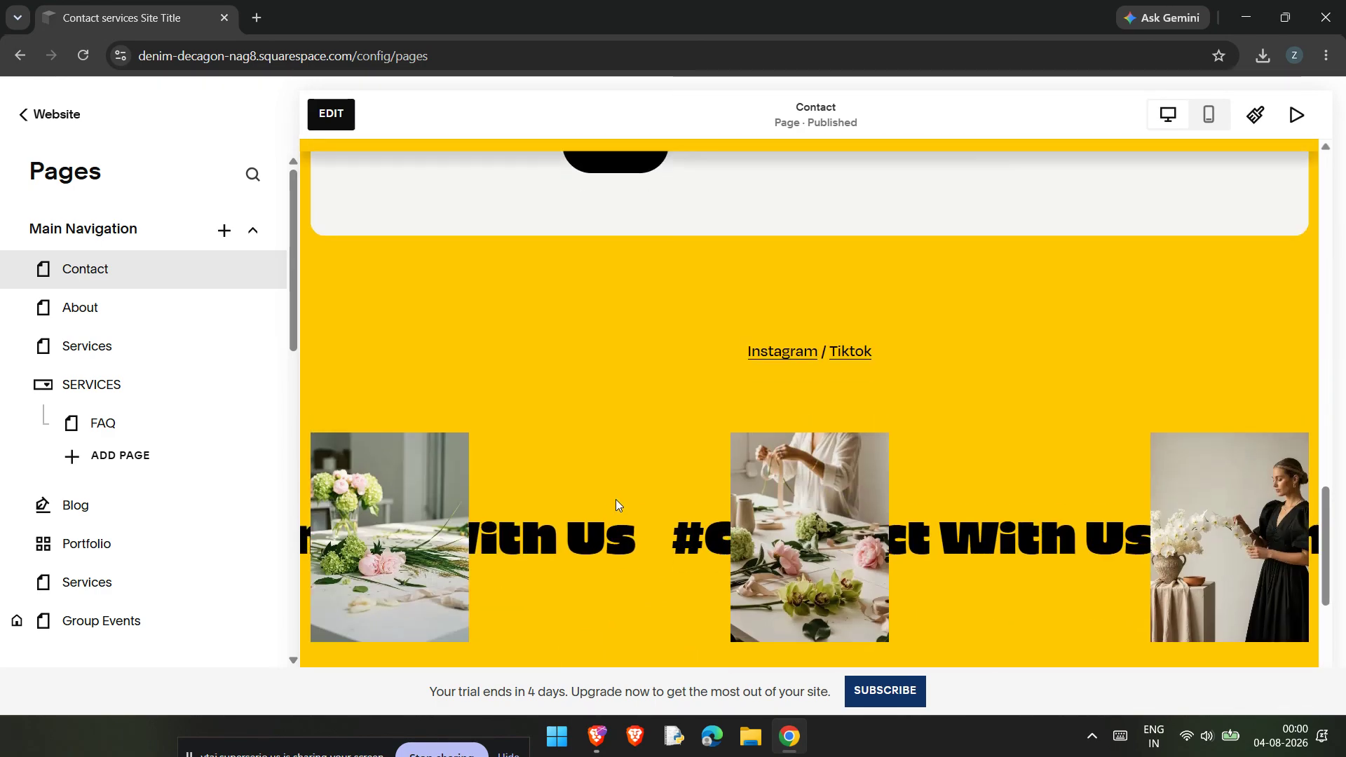
scroll(615, 499, "up", 5)
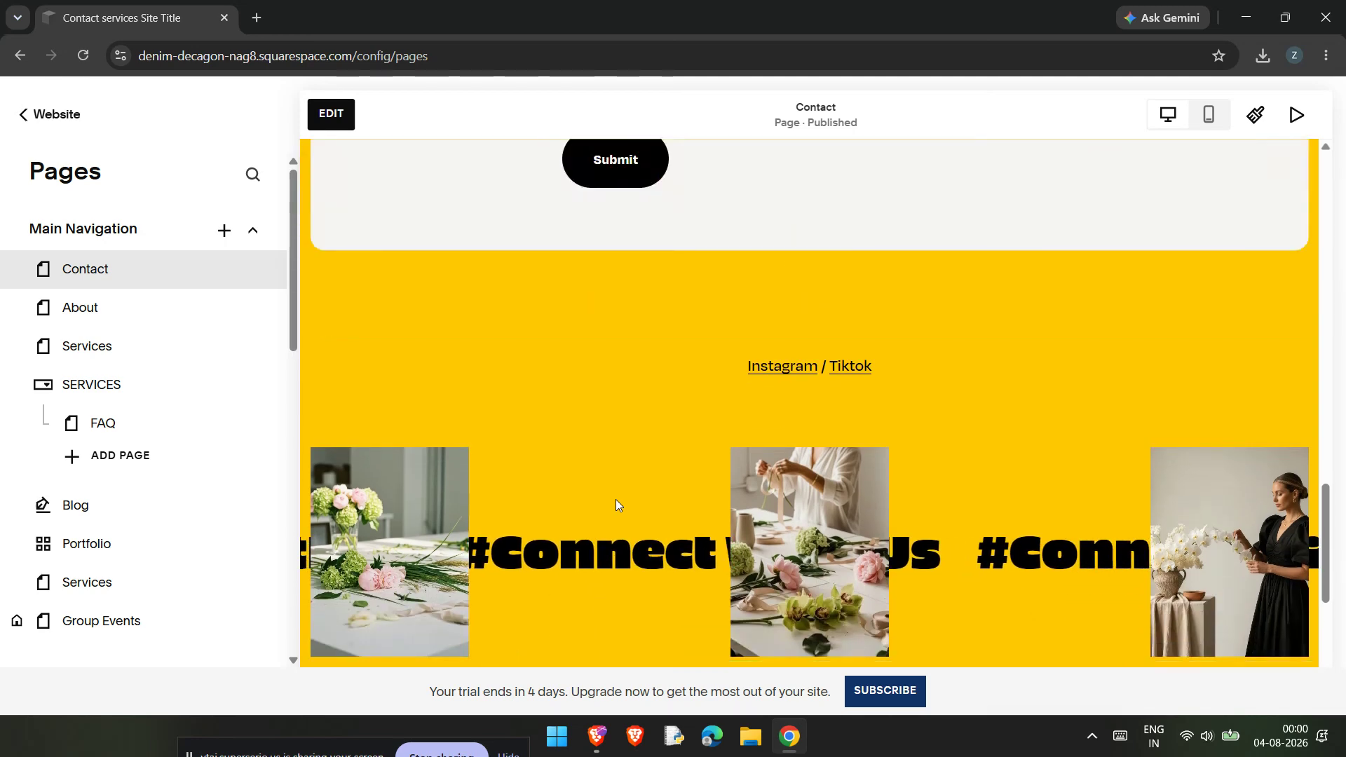
scroll(616, 499, "up", 10)
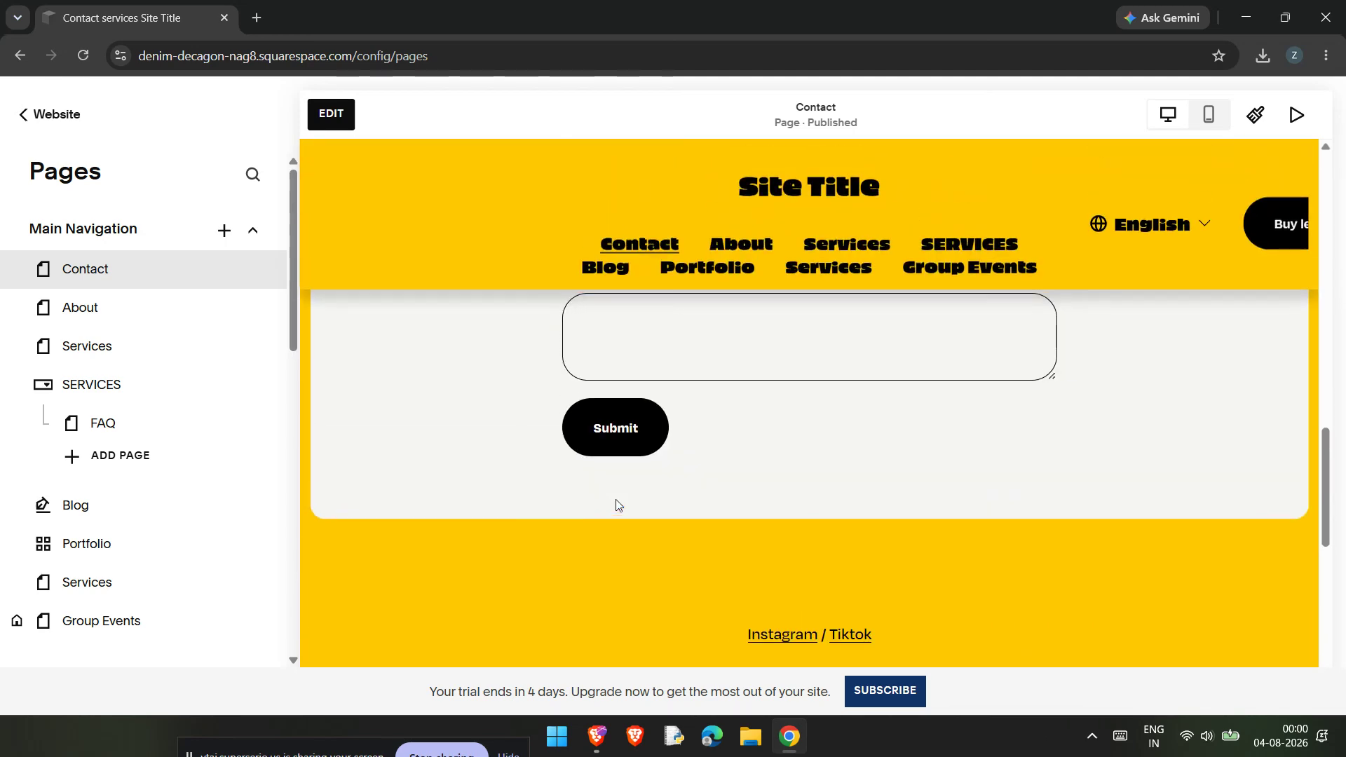
scroll(610, 502, "up", 5)
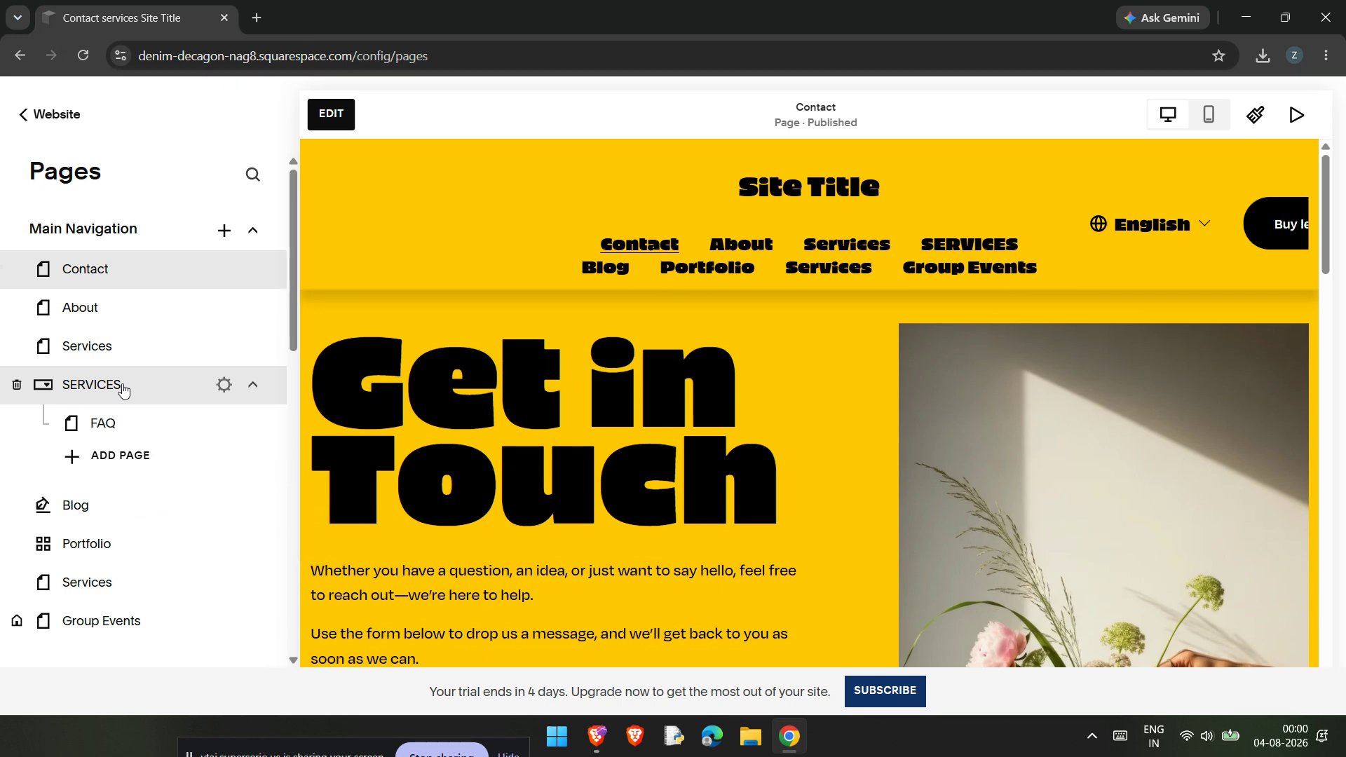
scroll(123, 390, "down", 15)
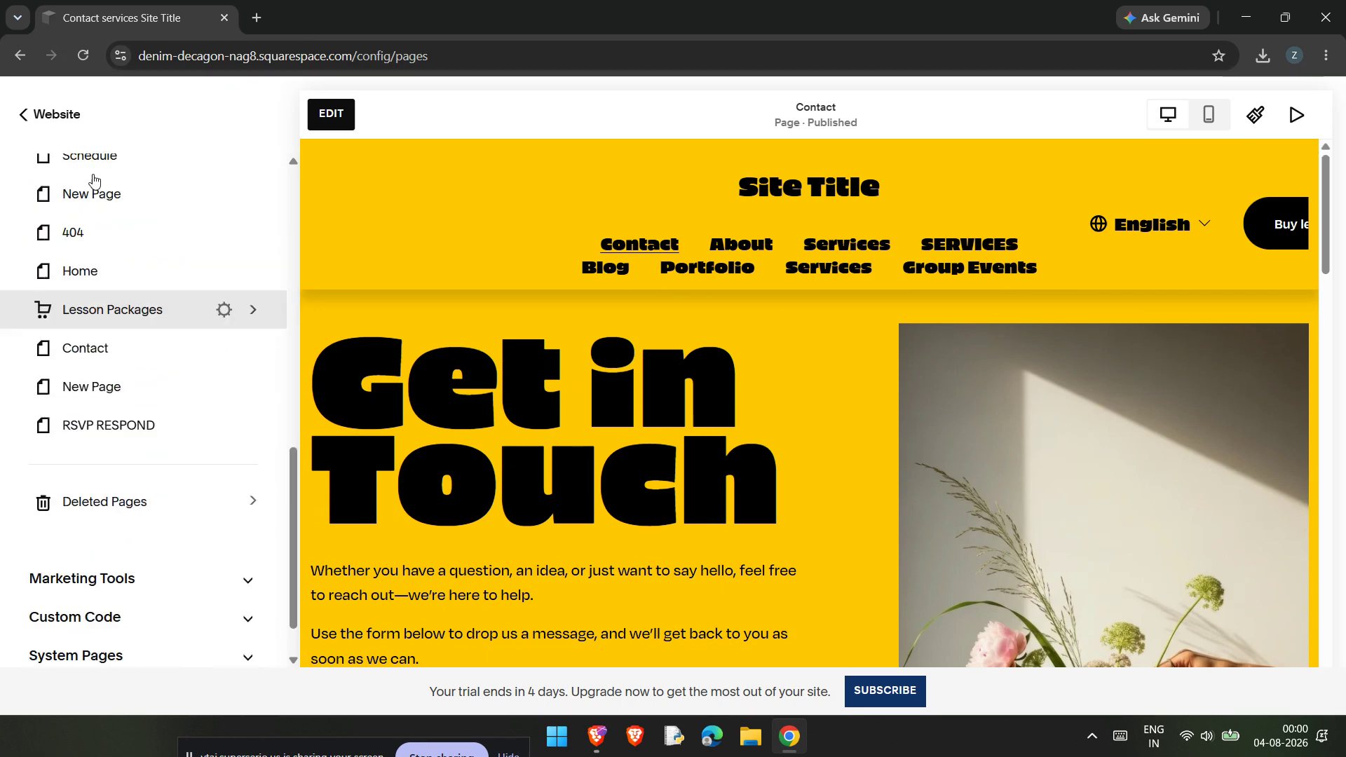
Open the Consultation appointment type in Acuity Scheduling for editing and set its duration to 150 minutes
left_click(54, 118)
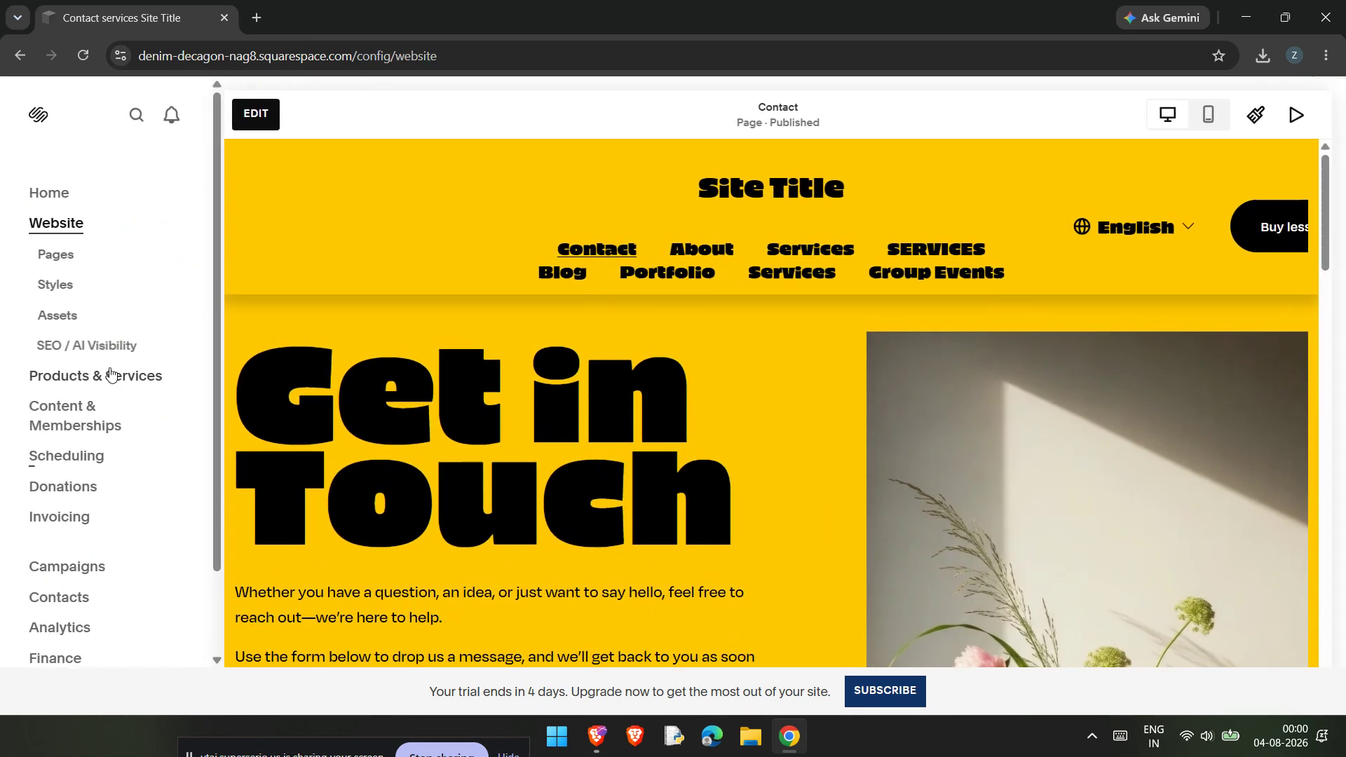
left_click(98, 456)
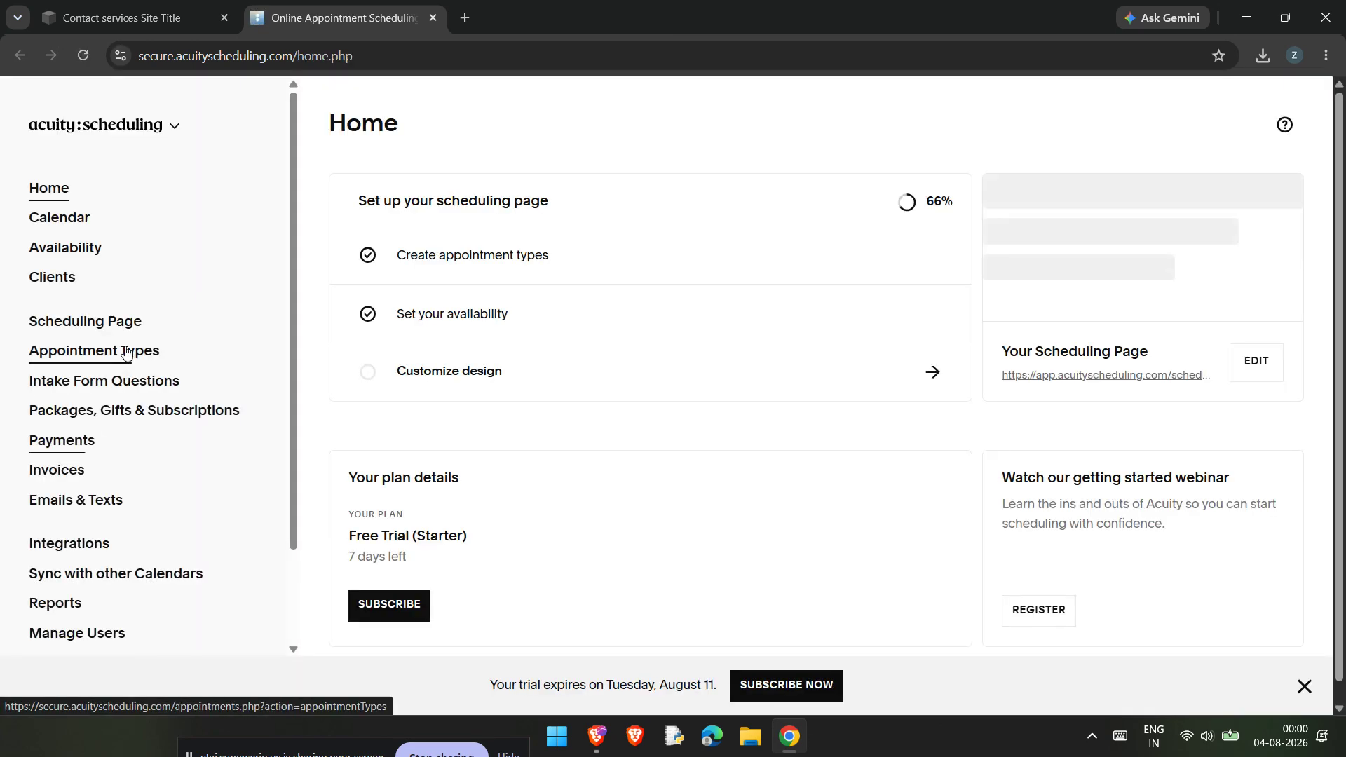
left_click(126, 350)
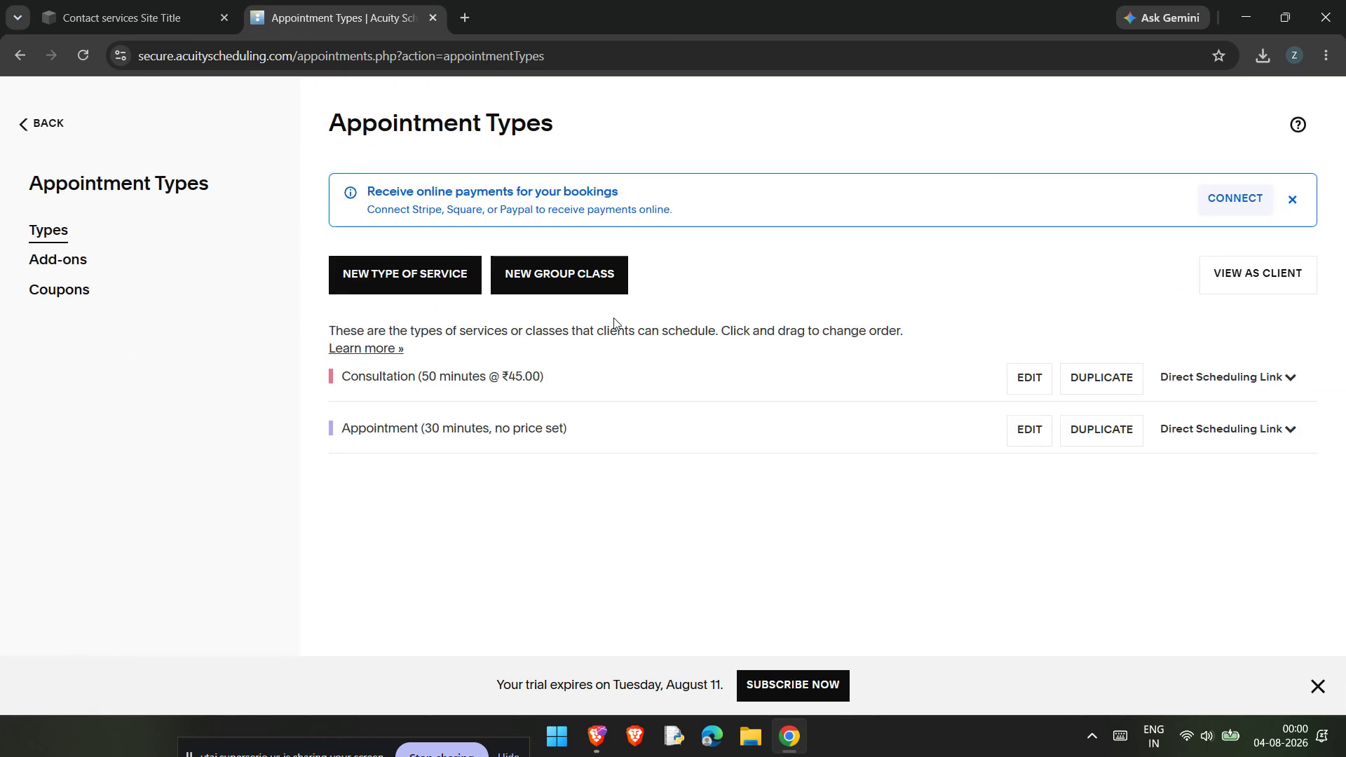
left_click(1029, 378)
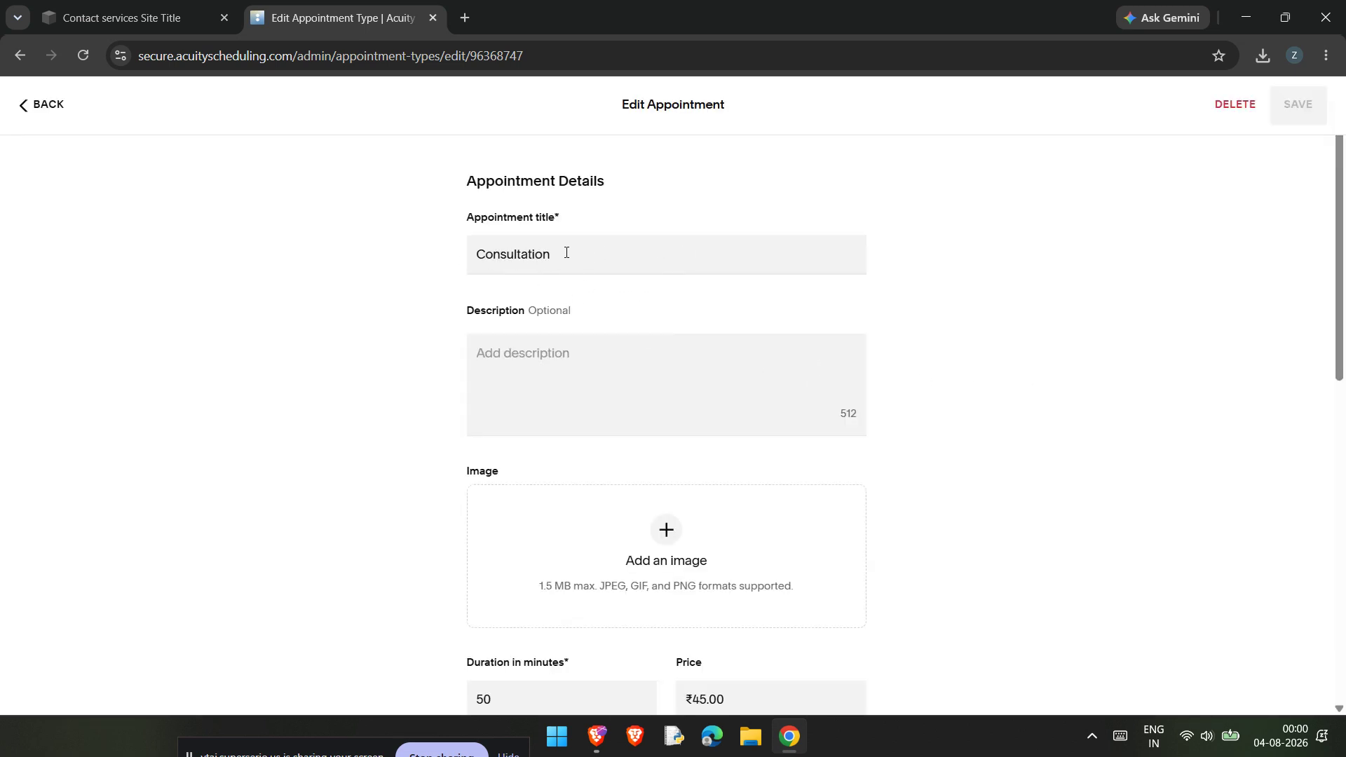
scroll(575, 410, "down", 3)
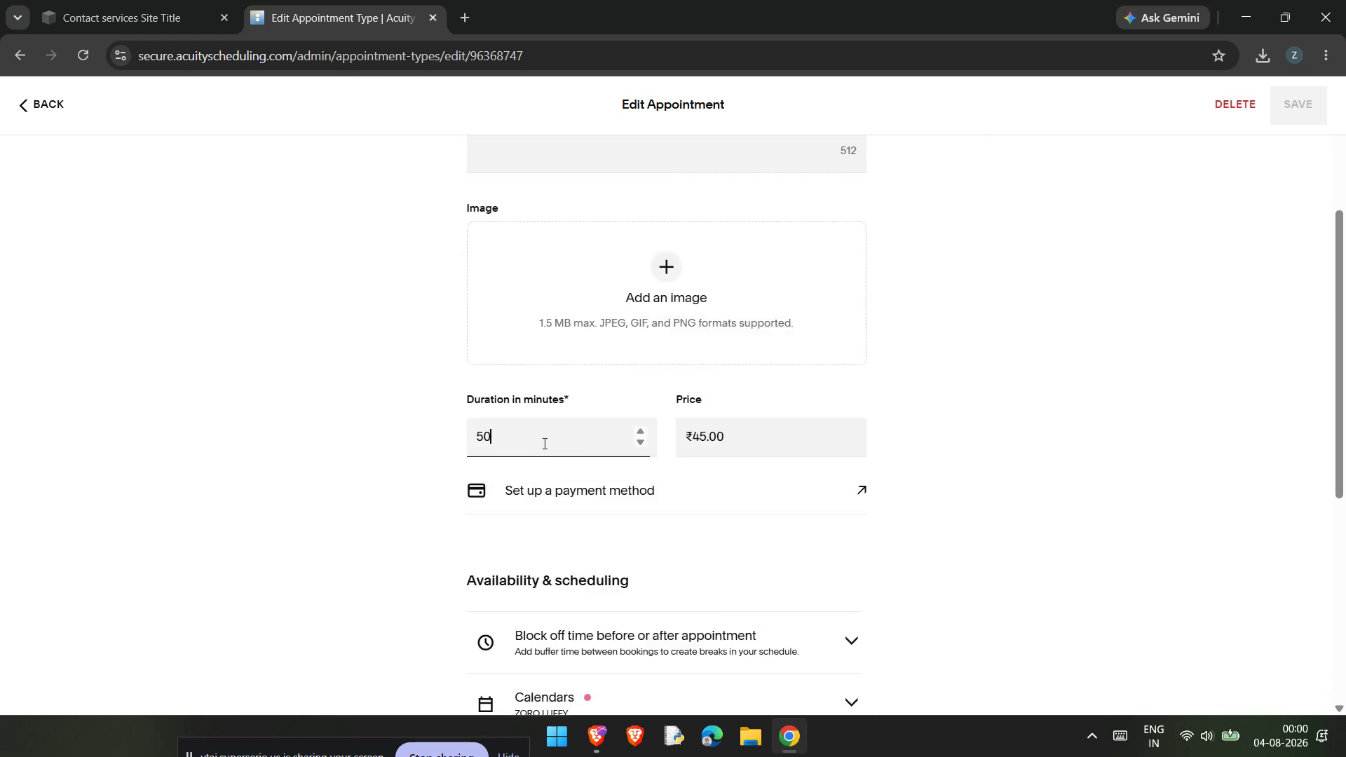
key("Home")
type("1")
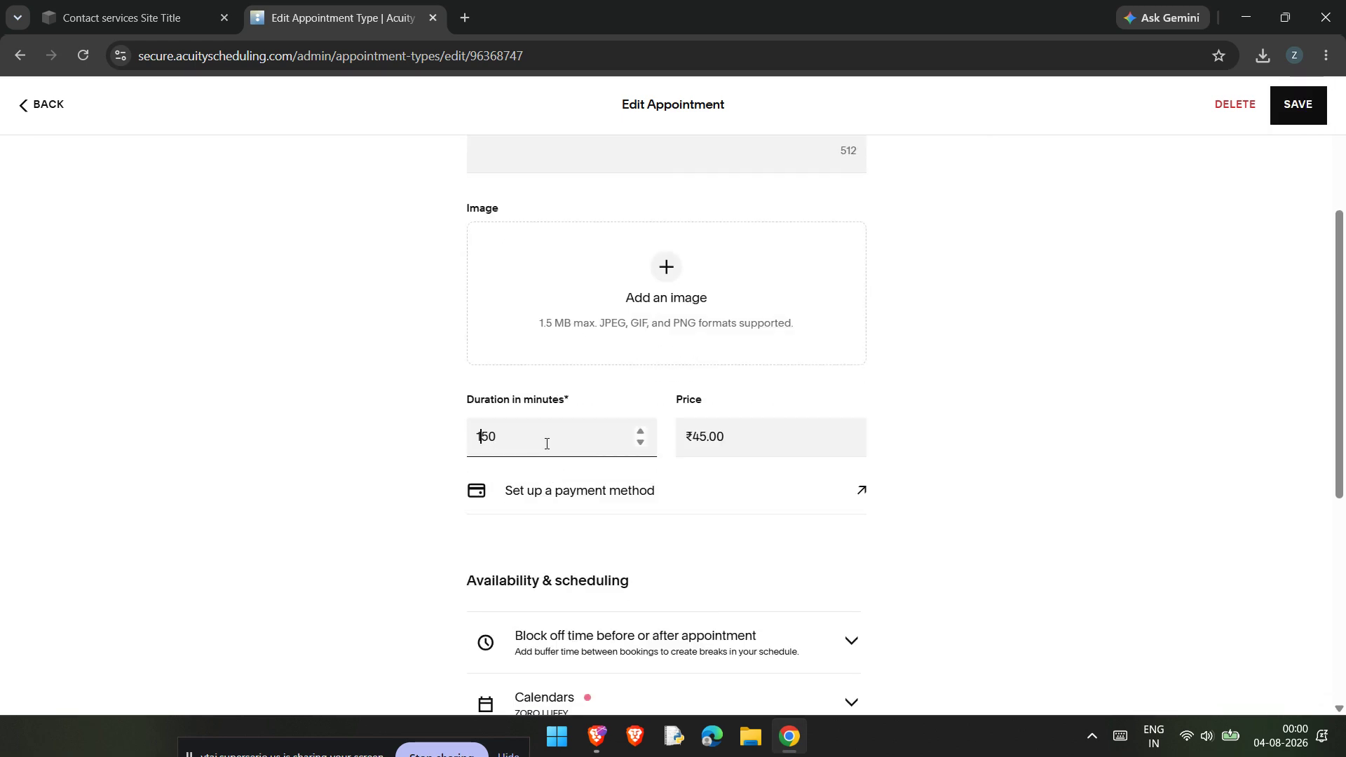
Go to the forms page from the Consultation's intake forms setting, saving the appointment changes
scroll(748, 431, "down", 2)
scroll(757, 481, "up", 5)
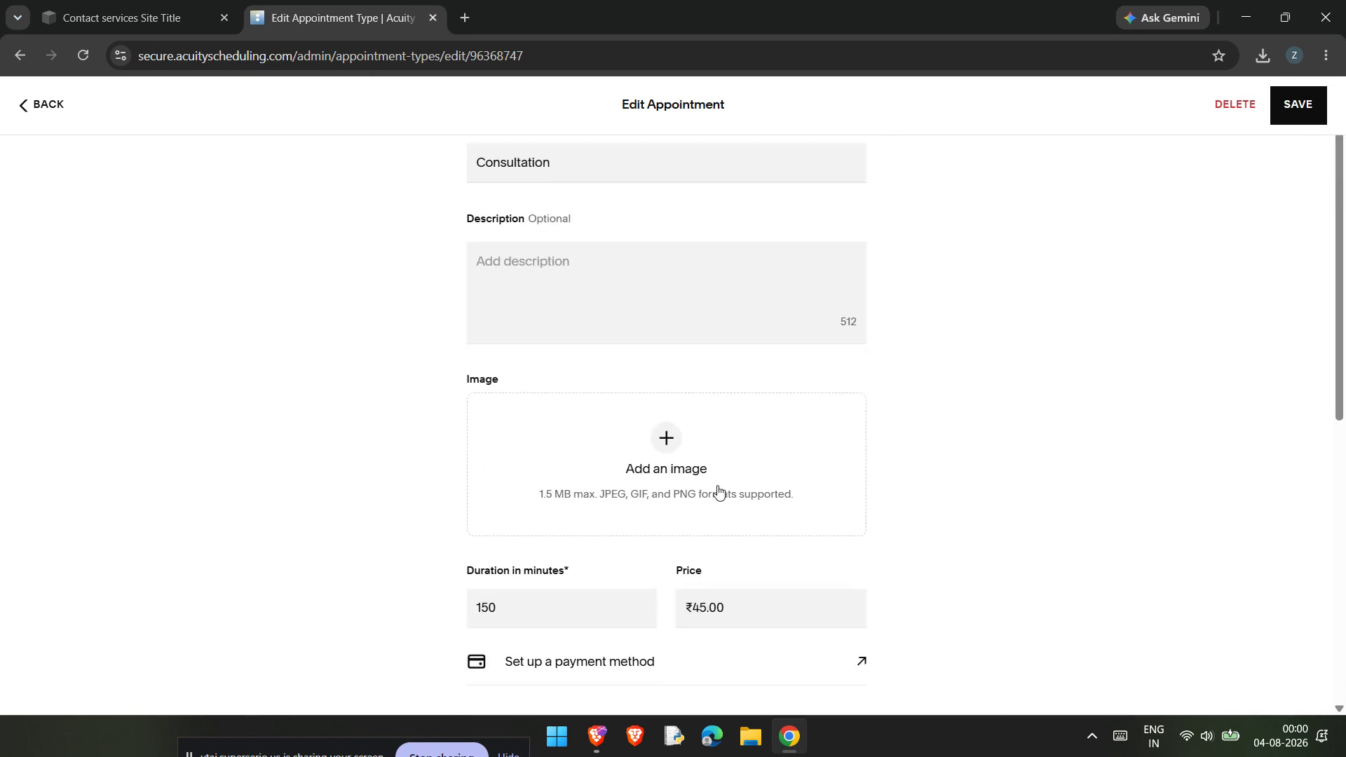
scroll(803, 424, "down", 7)
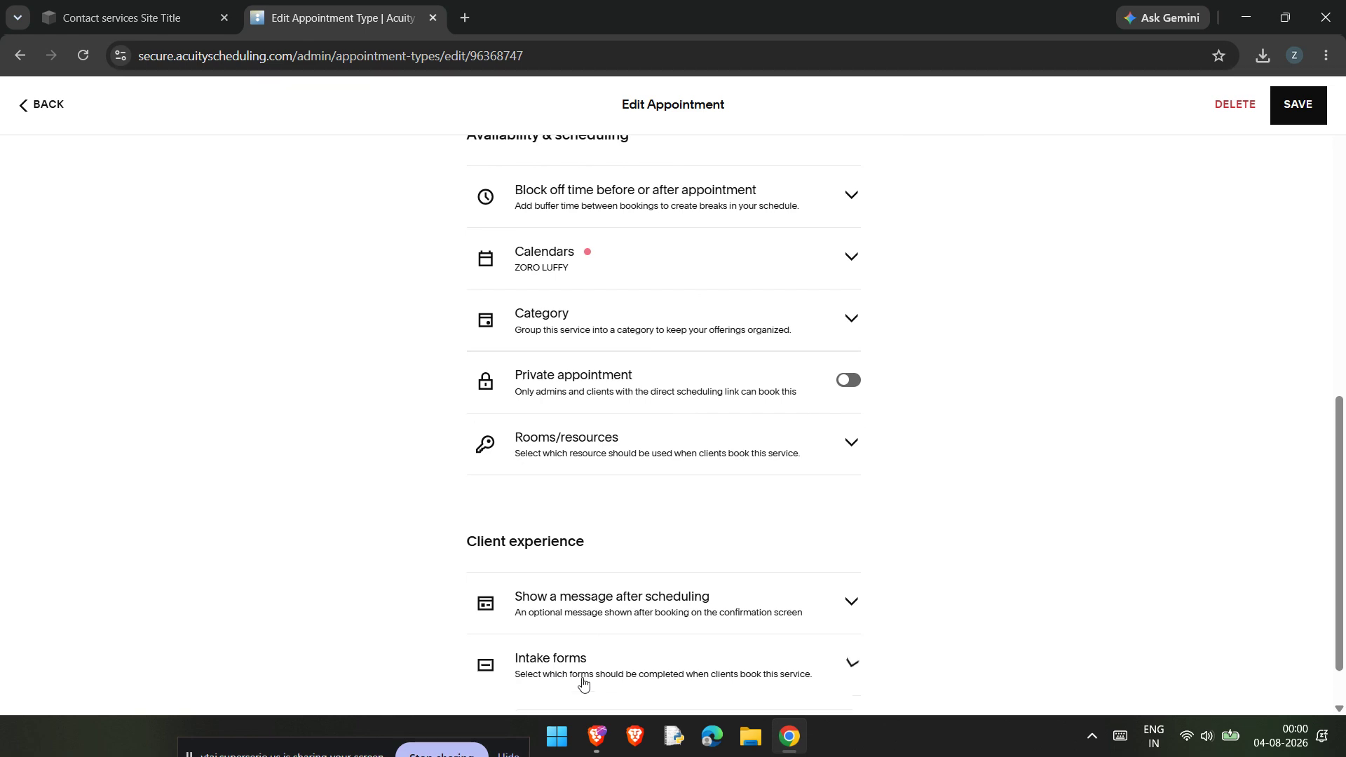
left_click(589, 670)
scroll(908, 570, "down", 2)
left_click(575, 638)
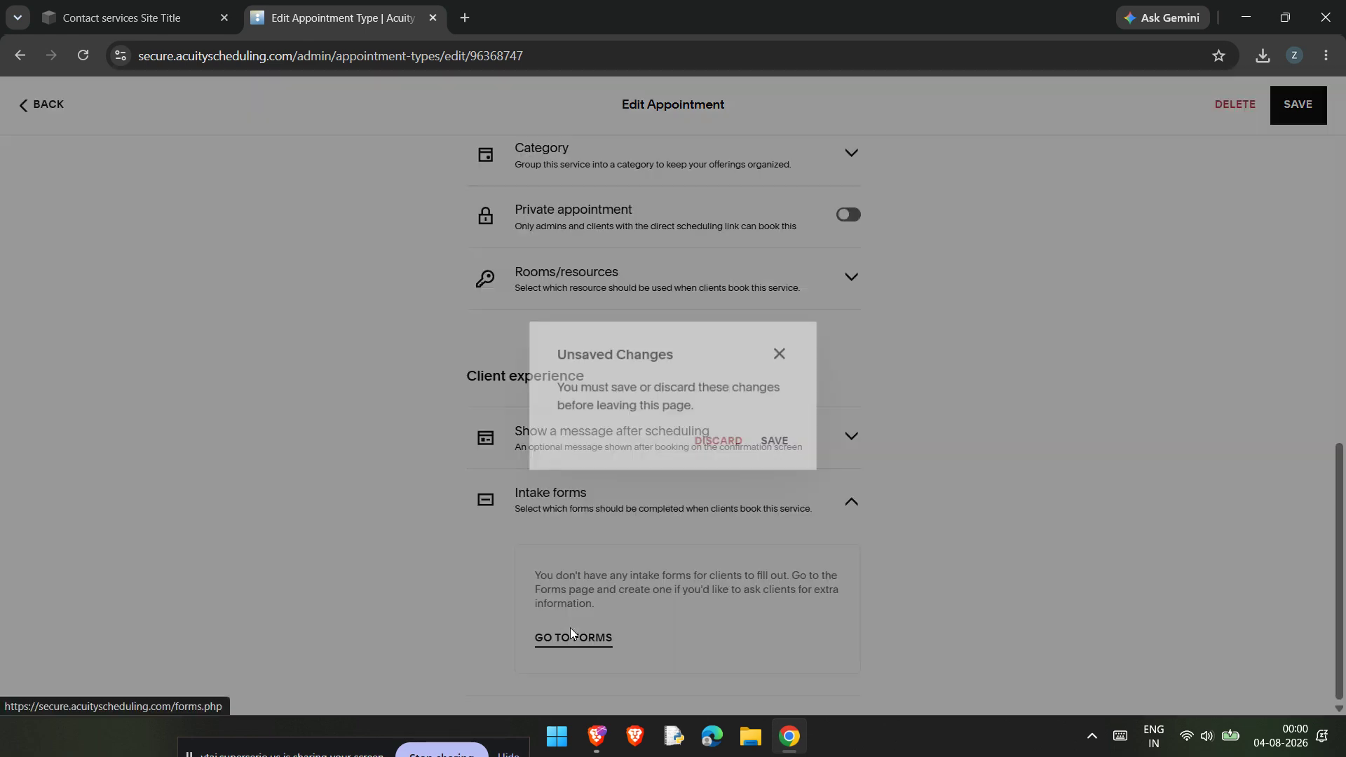
left_click(780, 444)
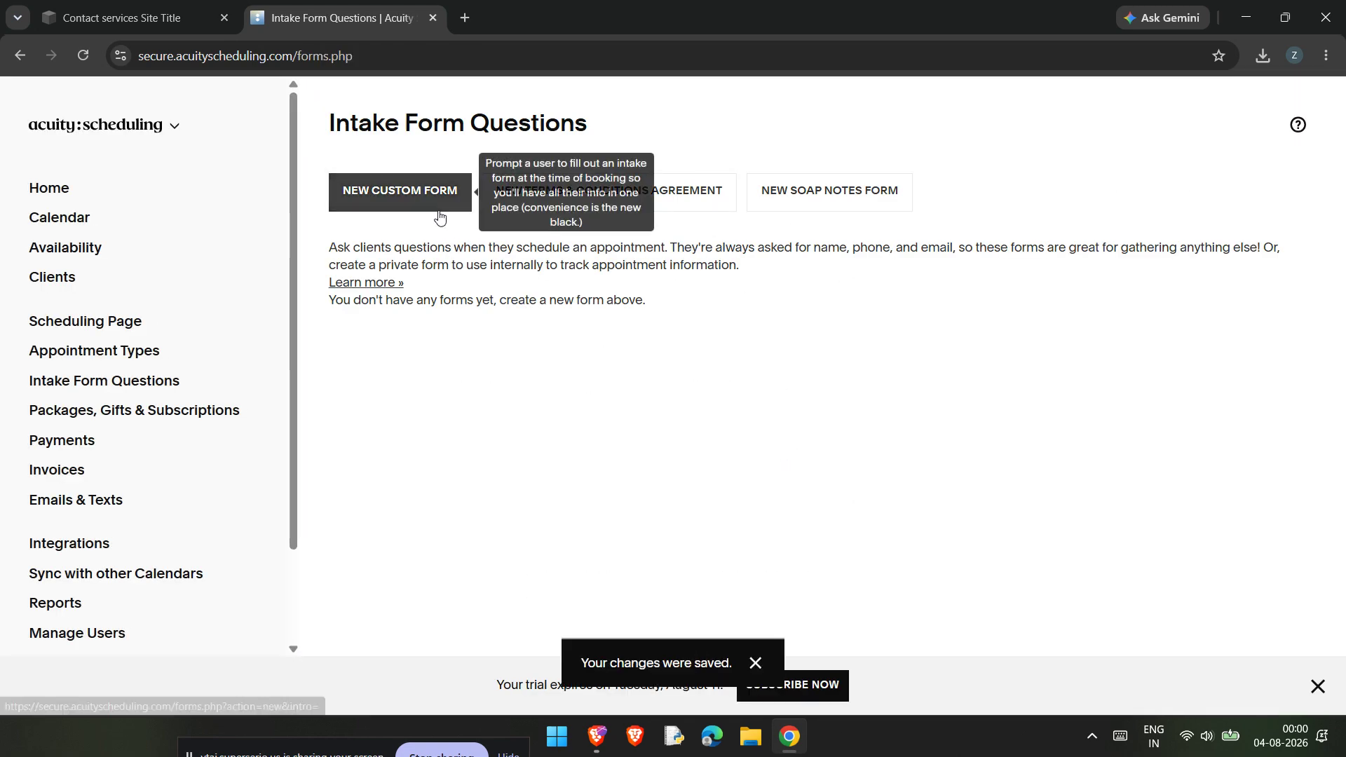
Start a new custom intake form and insert a drop-down list question and a yes/no question
left_click(399, 199)
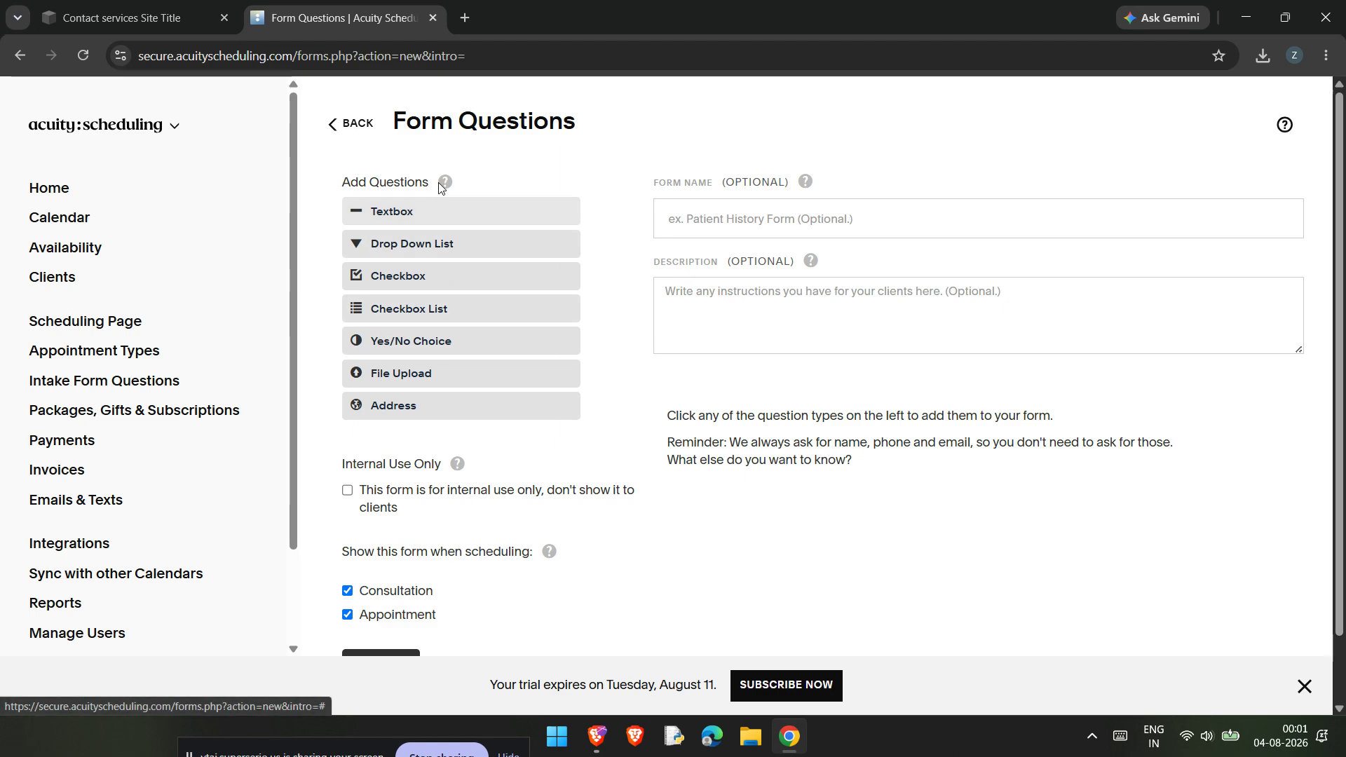
left_click(765, 220)
left_click(557, 231)
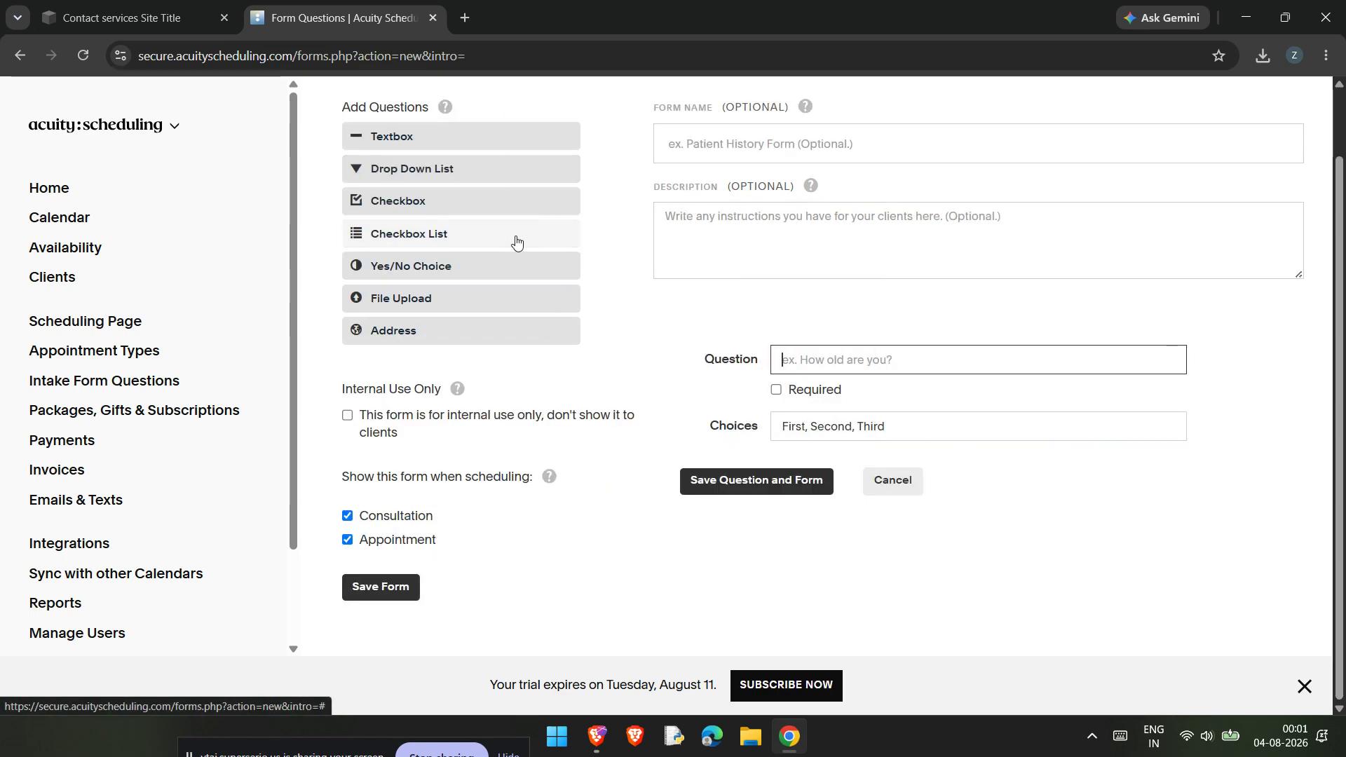
scroll(631, 371, "up", 1)
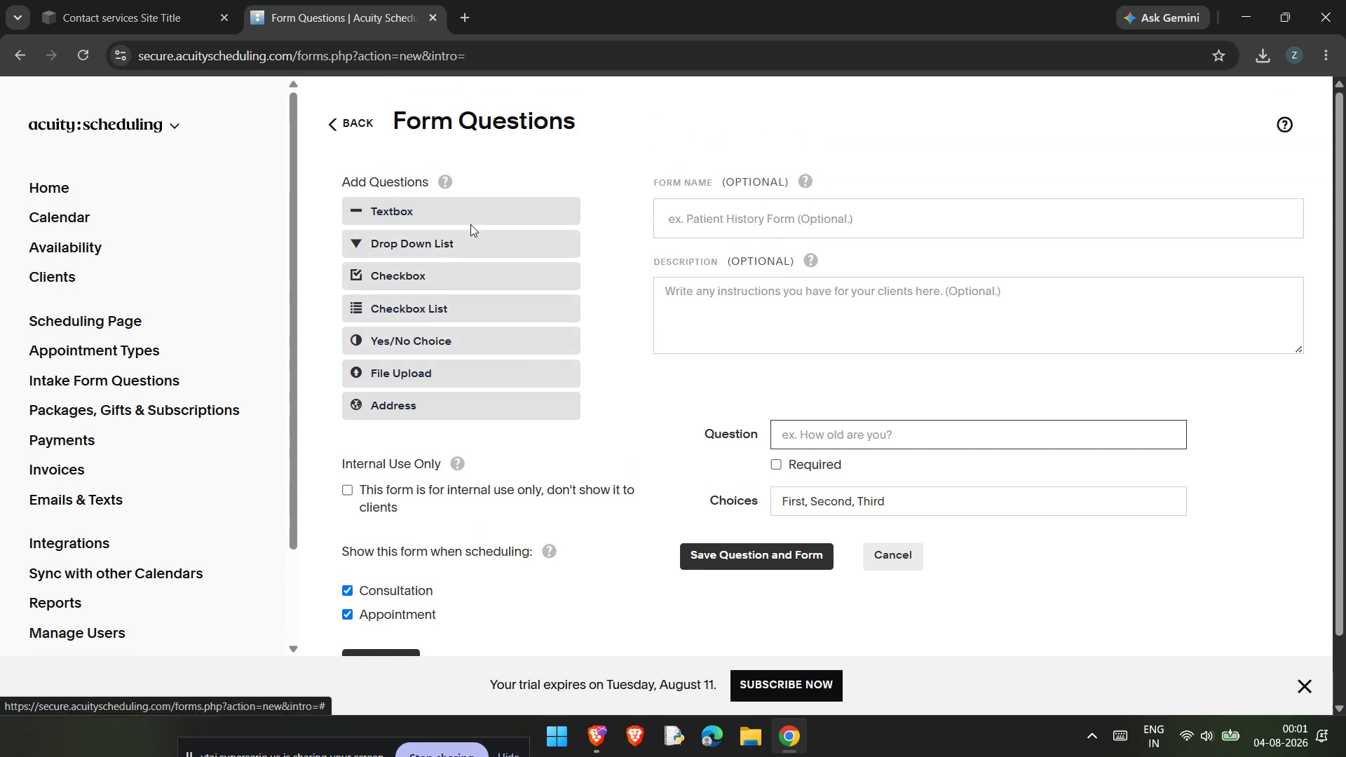
left_click(499, 342)
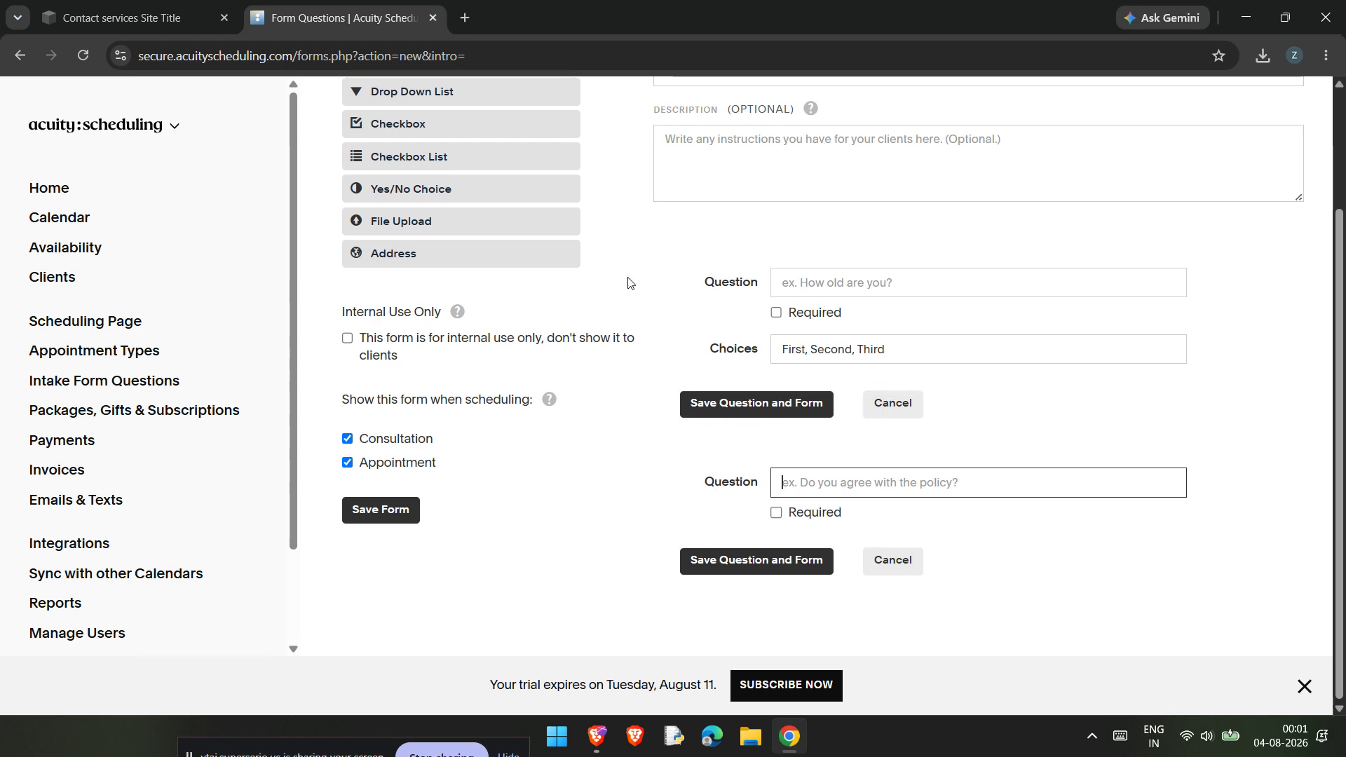
scroll(787, 361, "up", 2)
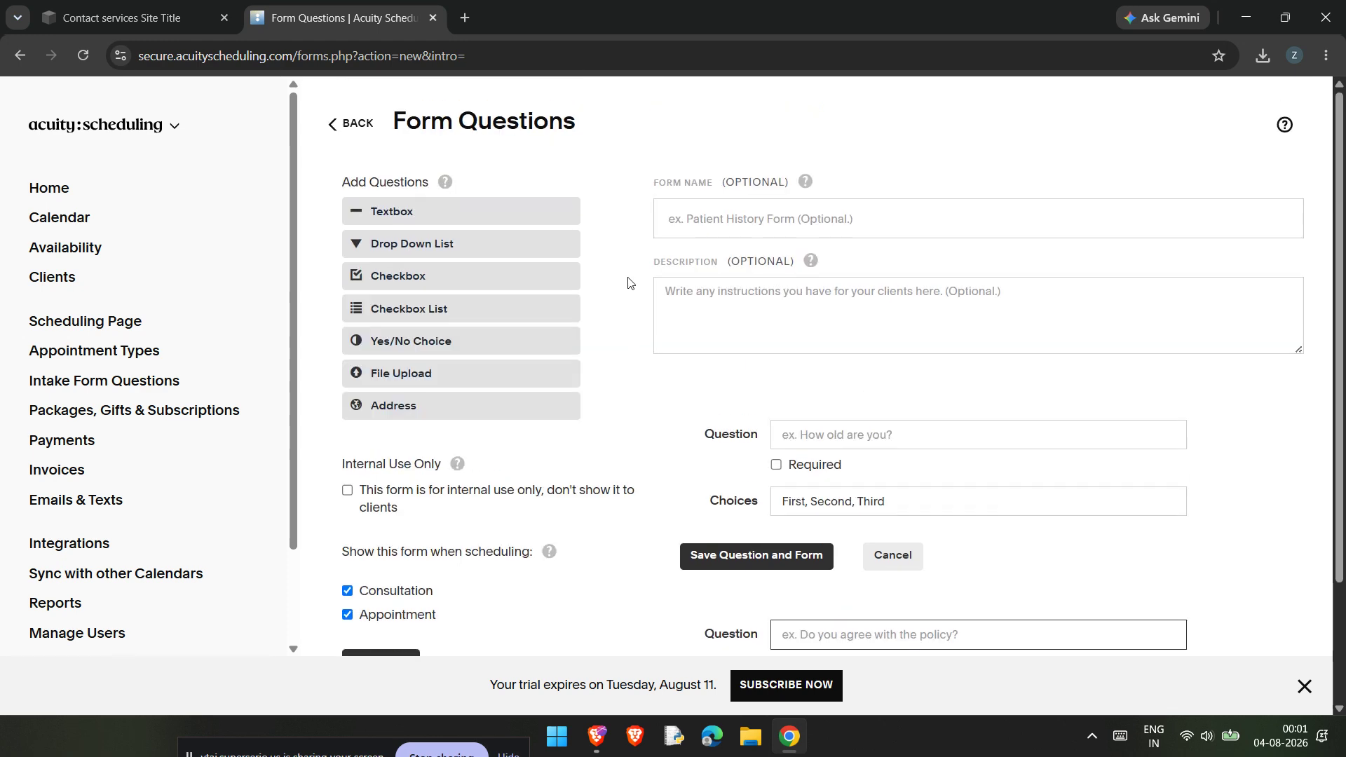
Switch back to the Squarespace site, open the Blog page for editing and look over its posts
left_click(100, 6)
left_click(42, 256)
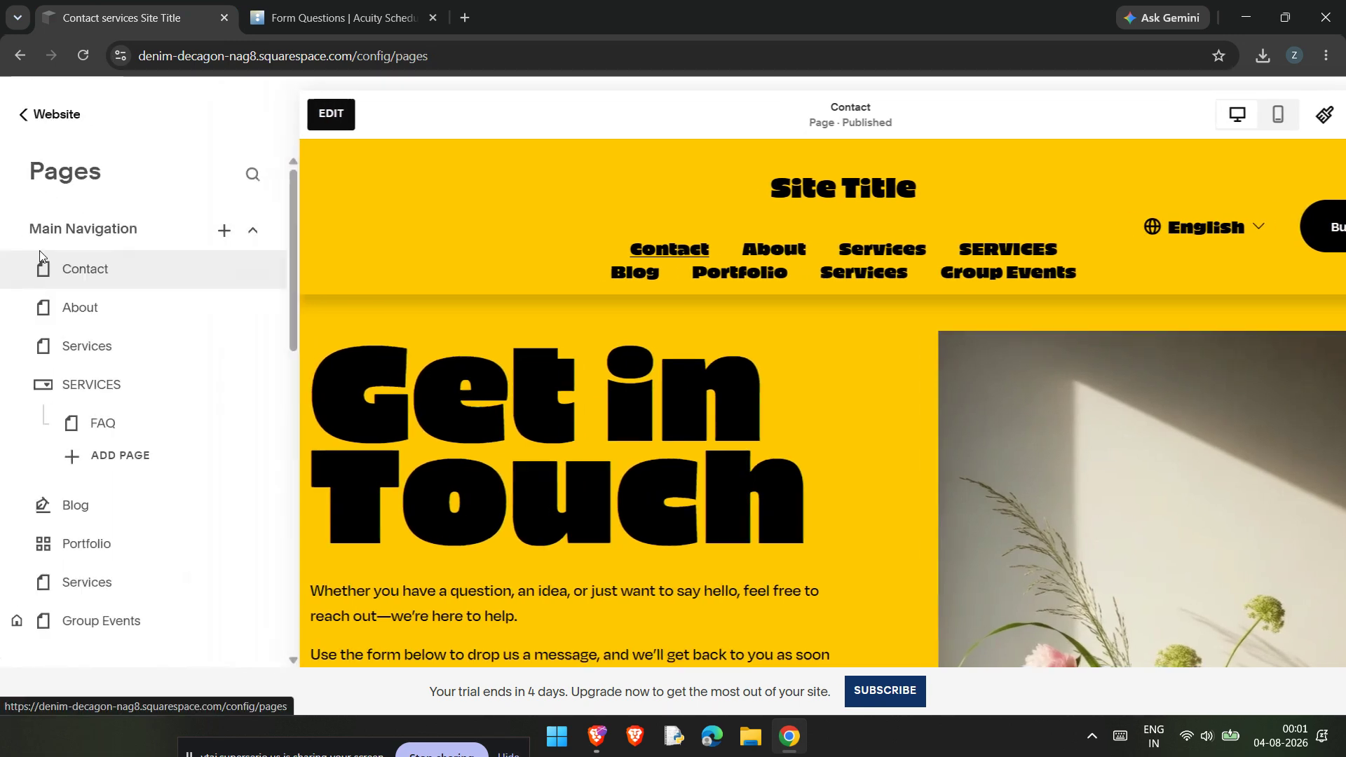
scroll(136, 444, "down", 1)
left_click(136, 444)
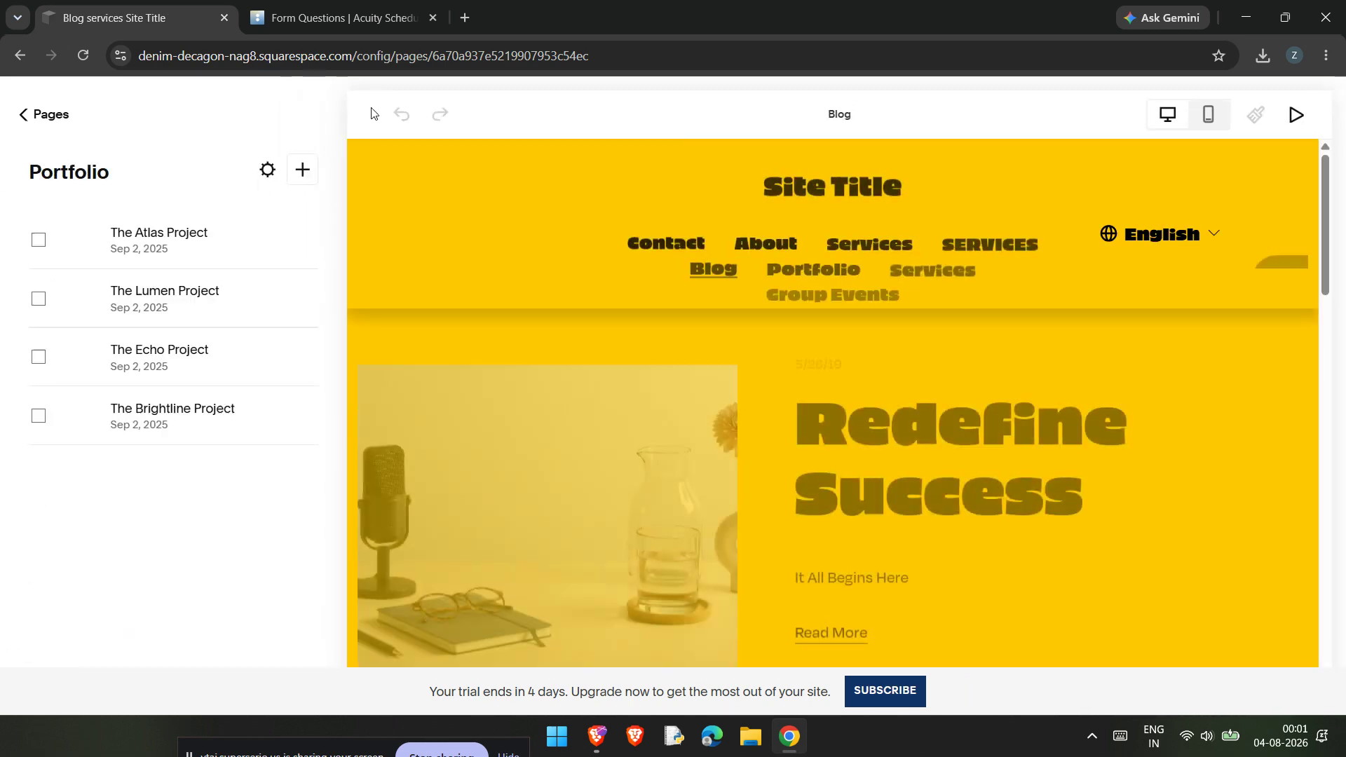
left_click(371, 115)
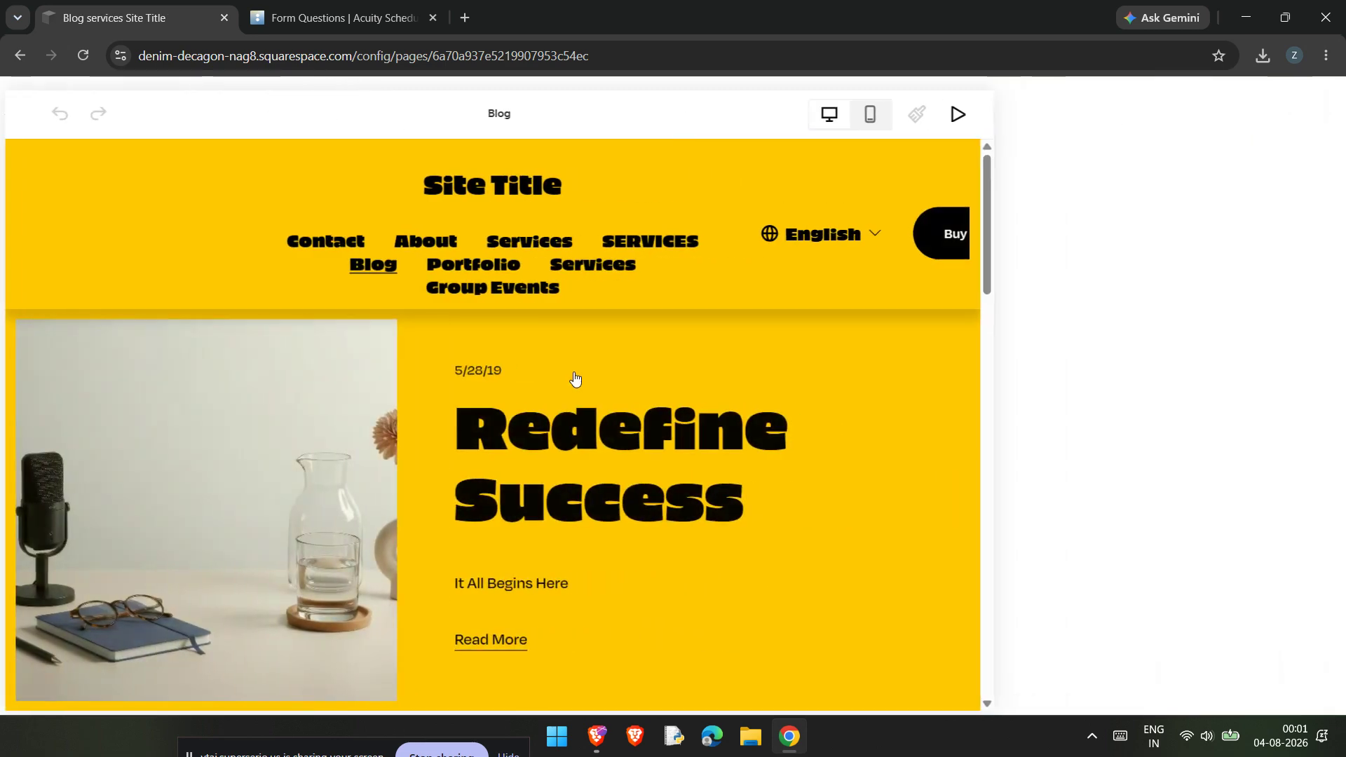
scroll(595, 356, "down", 8)
scroll(596, 358, "down", 10)
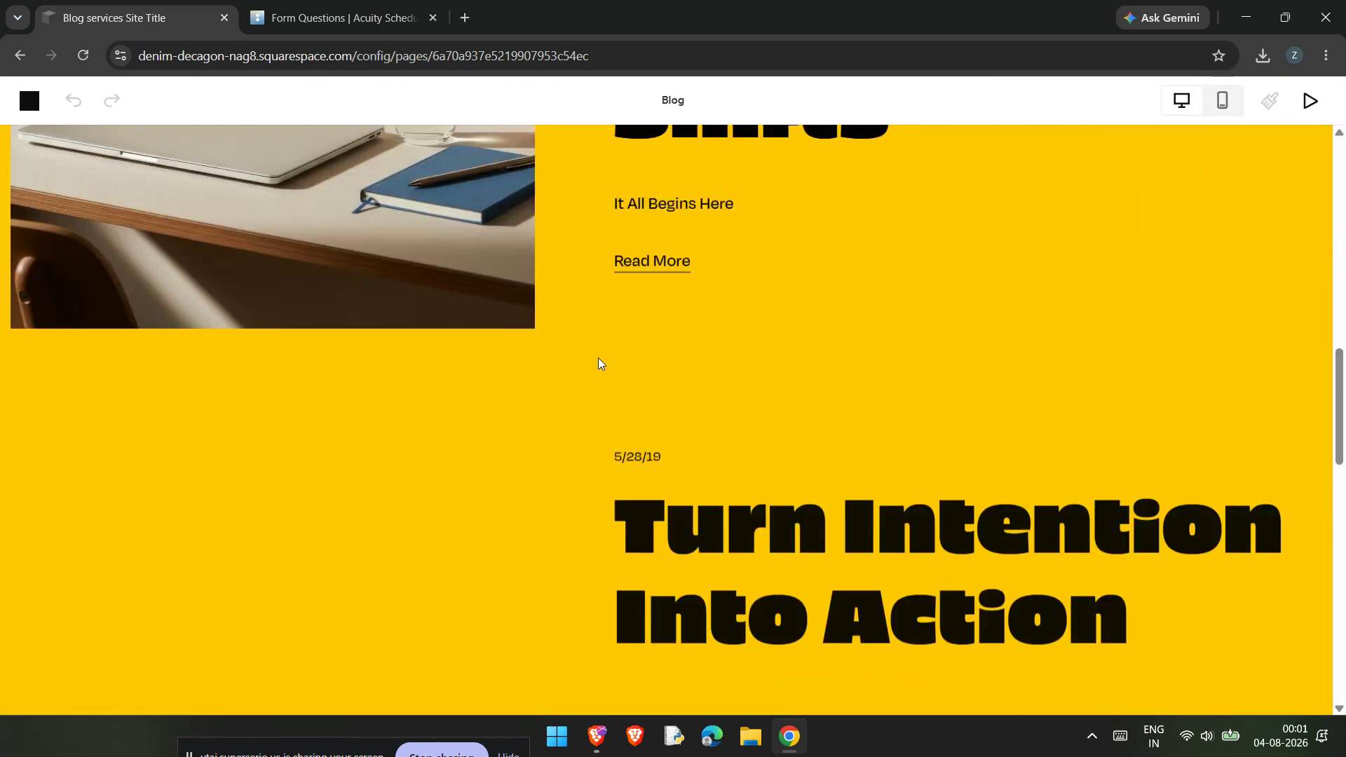
scroll(599, 363, "up", 15)
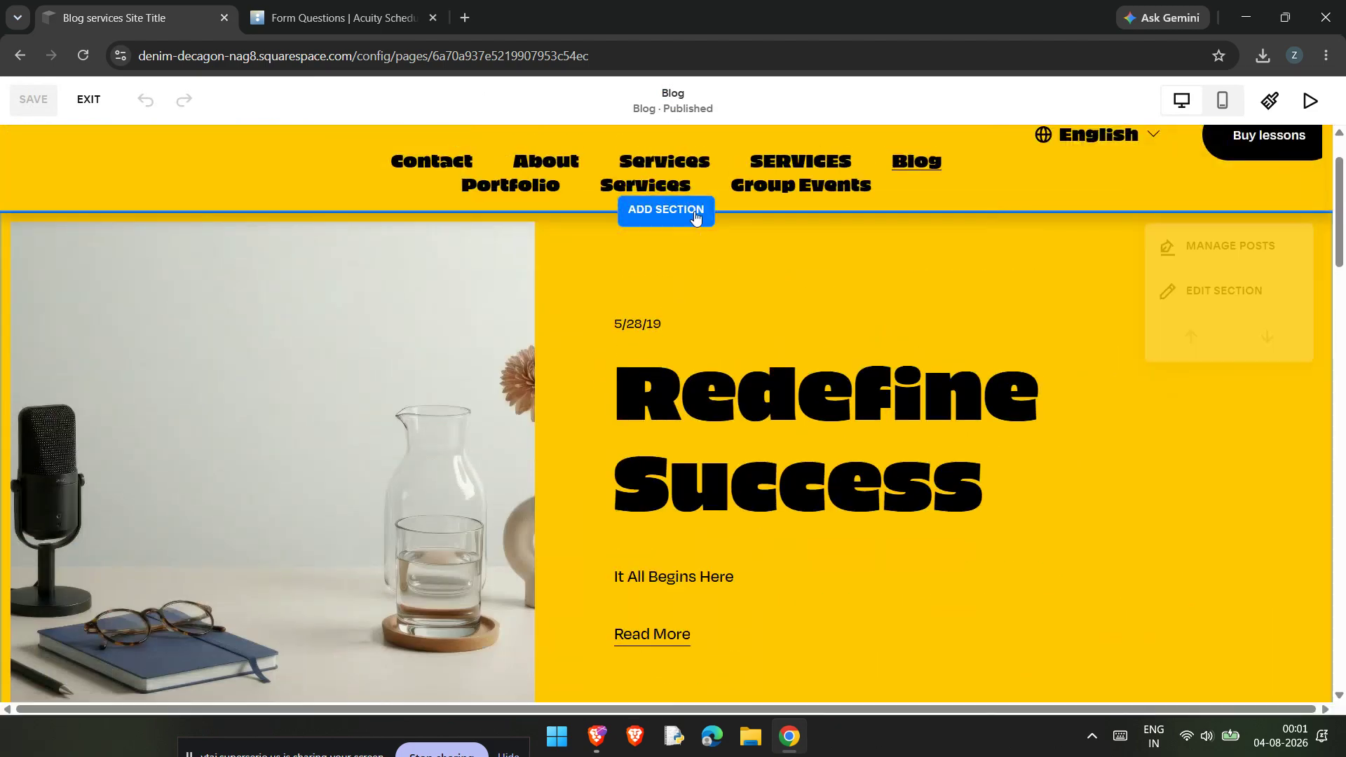
Add a two-column image gallery section above the posts on the Blog page
left_click(694, 212)
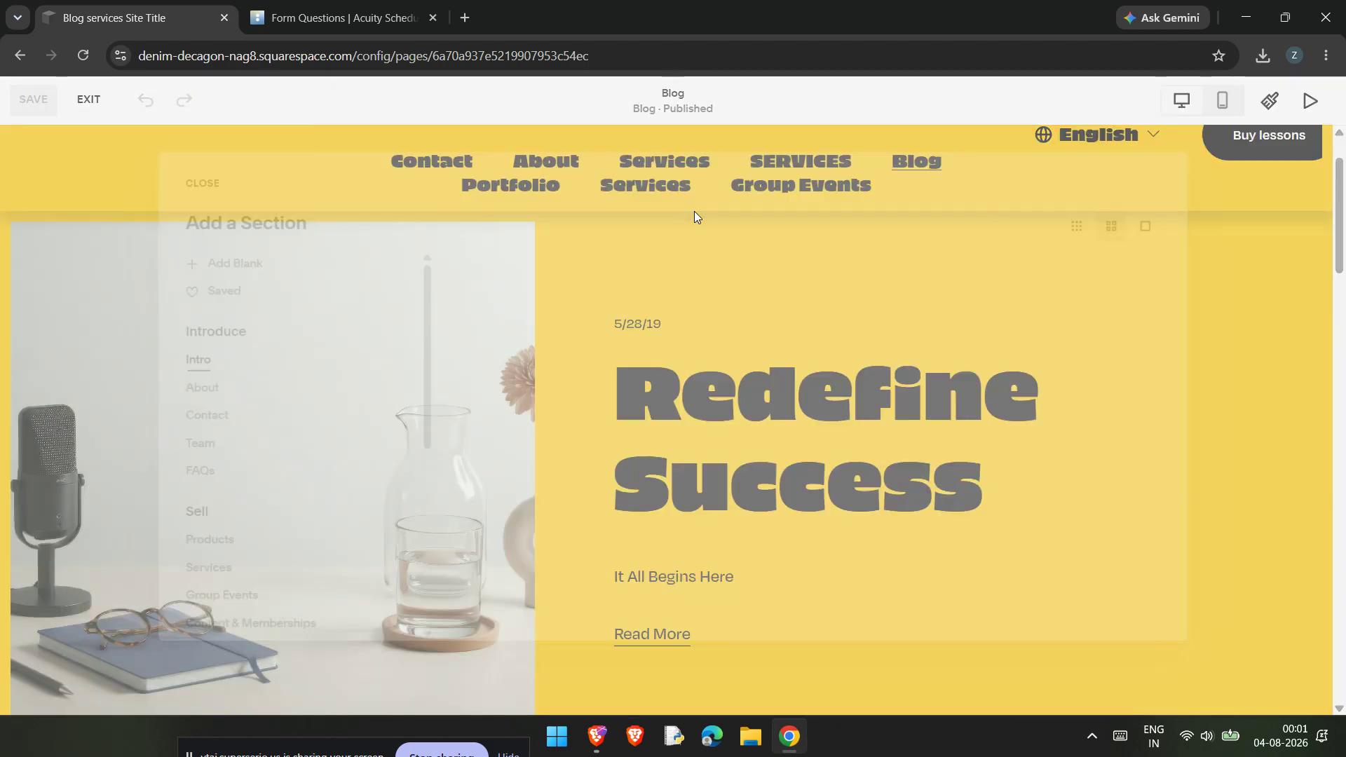
scroll(194, 524, "down", 3)
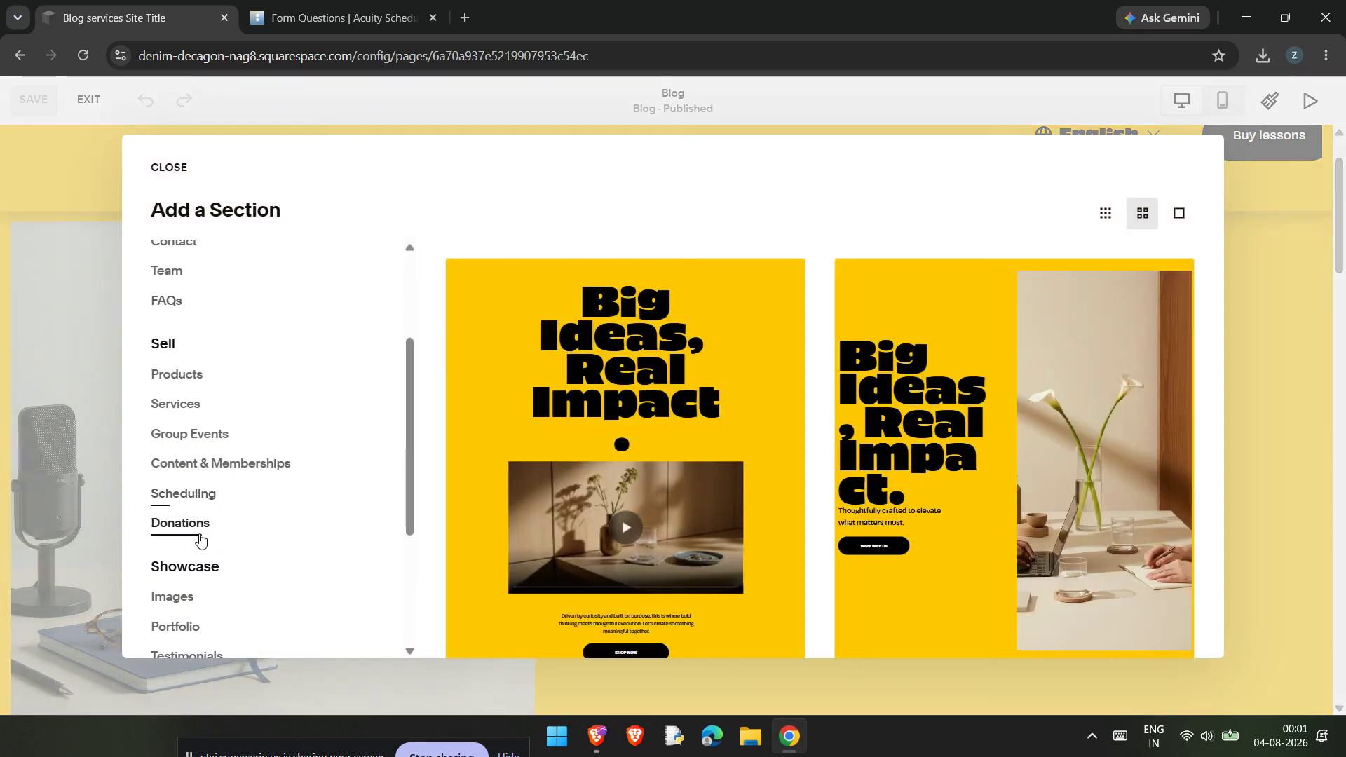
left_click(191, 607)
left_click(722, 580)
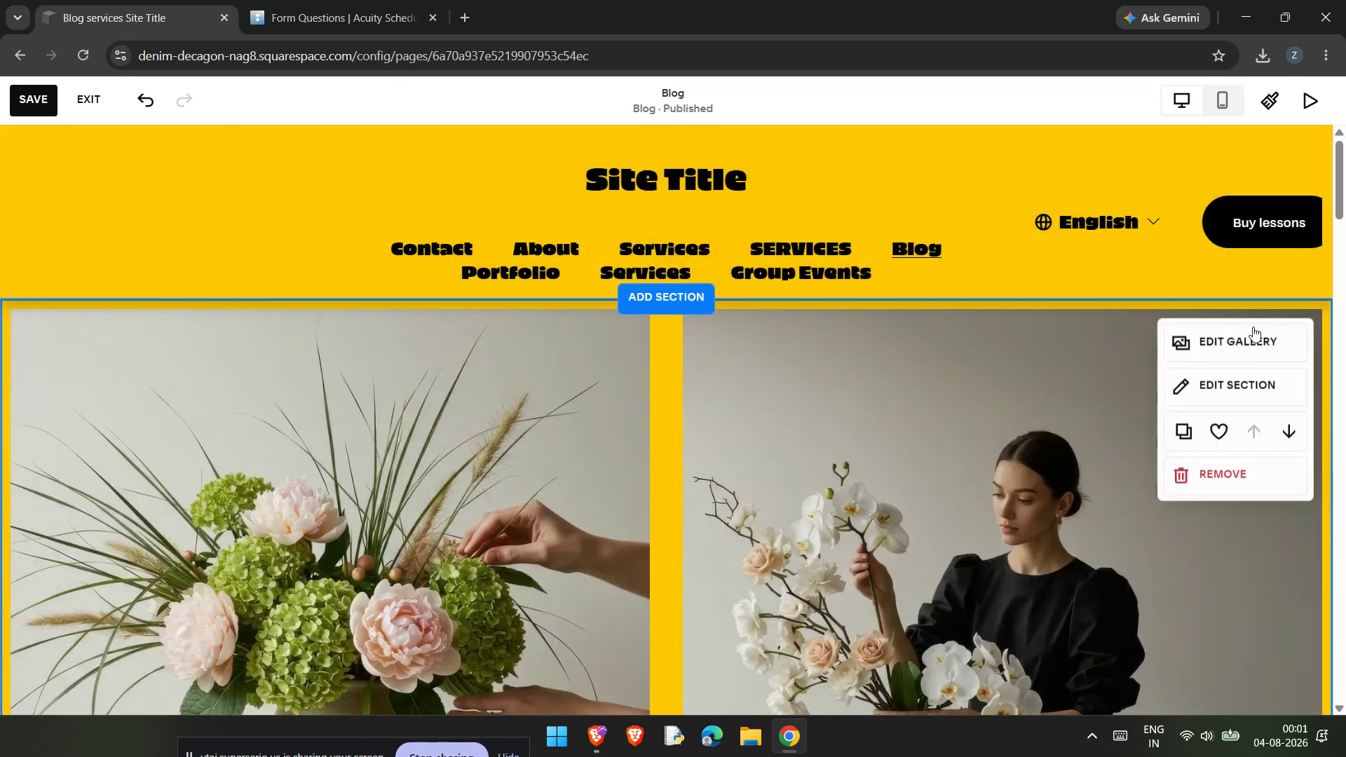
Change the Blog page's gallery type to Grid: Masonry and save the page
left_click(1238, 386)
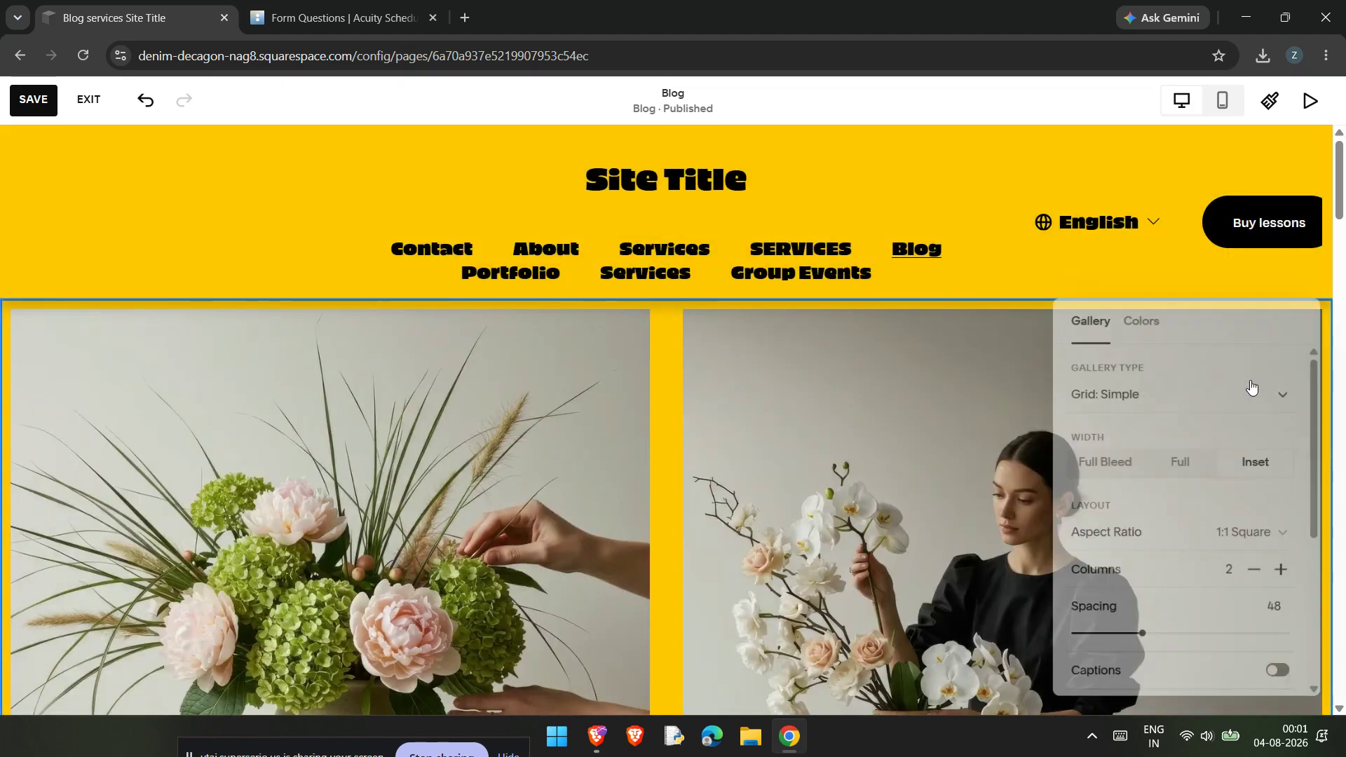
left_click(1228, 417)
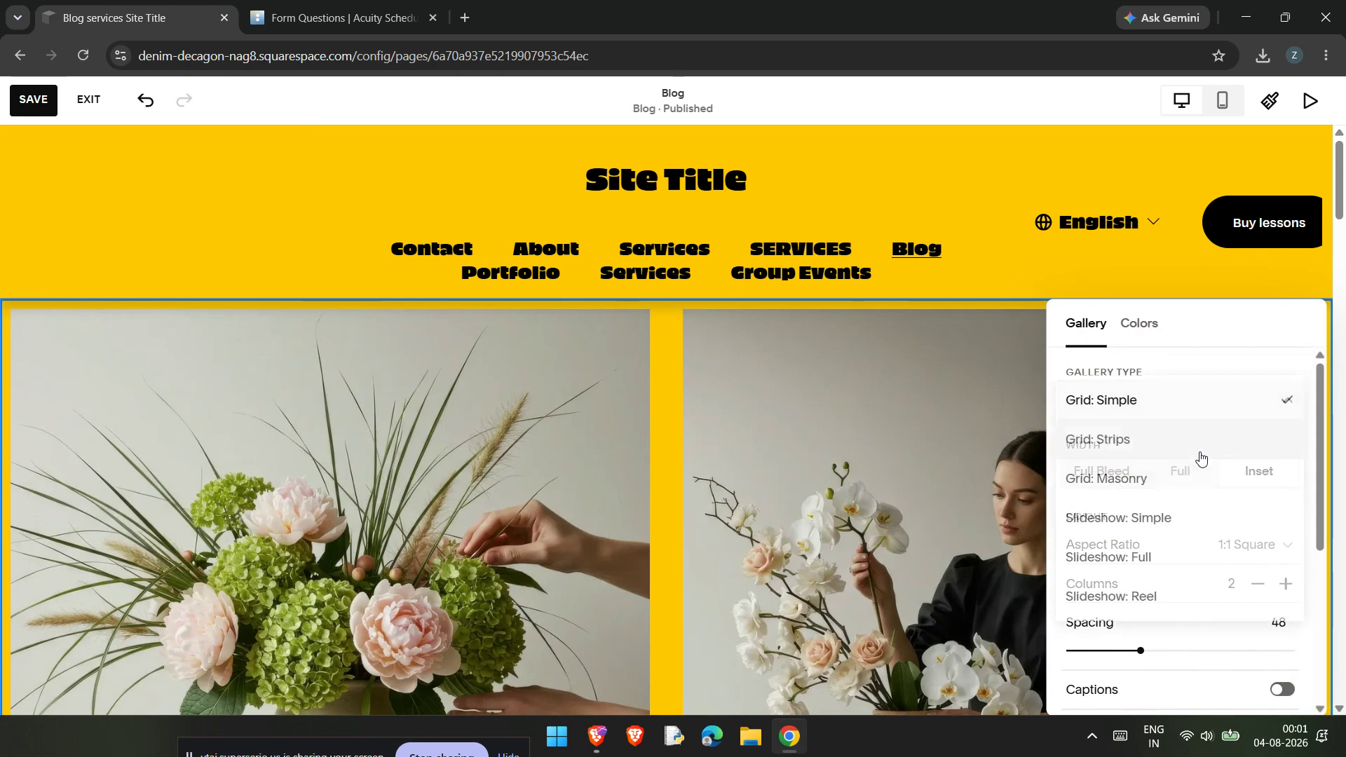
left_click(1117, 480)
scroll(511, 338, "down", 10)
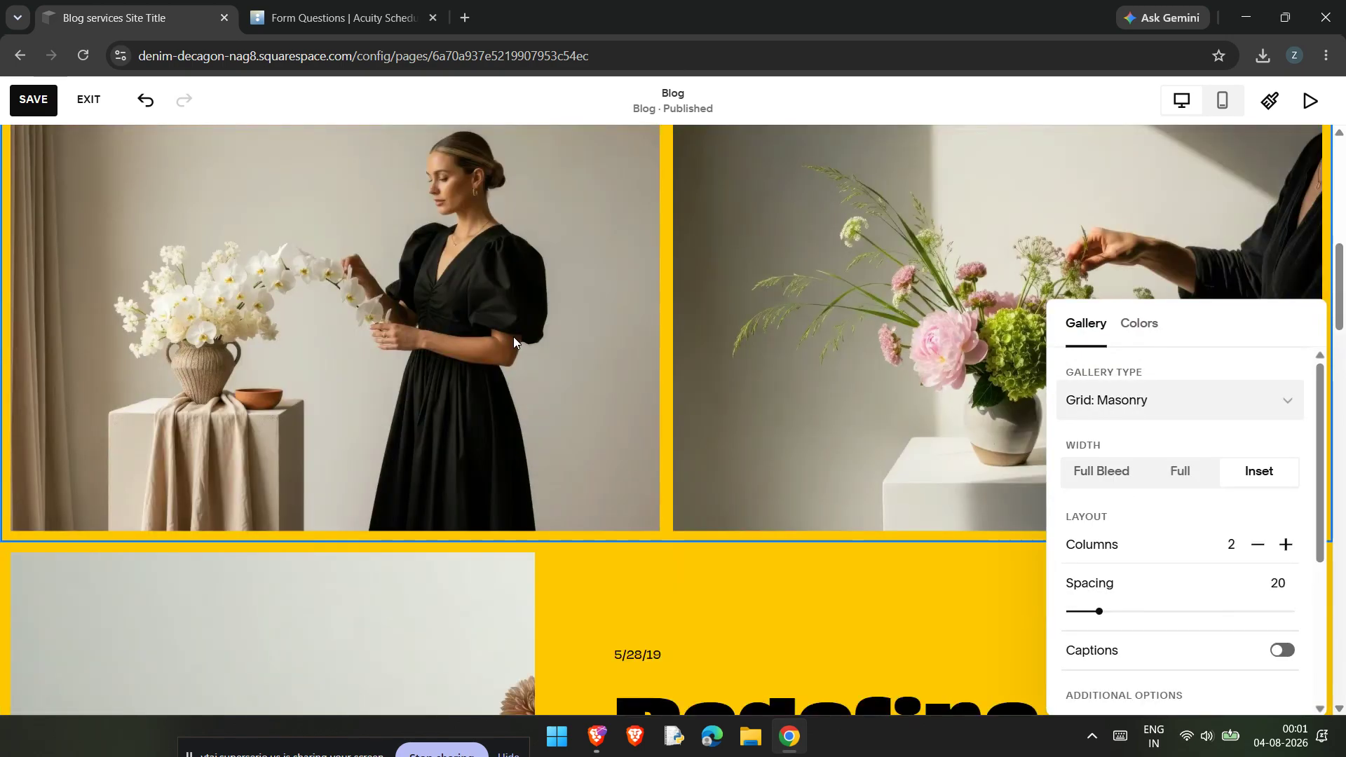
left_click(514, 331)
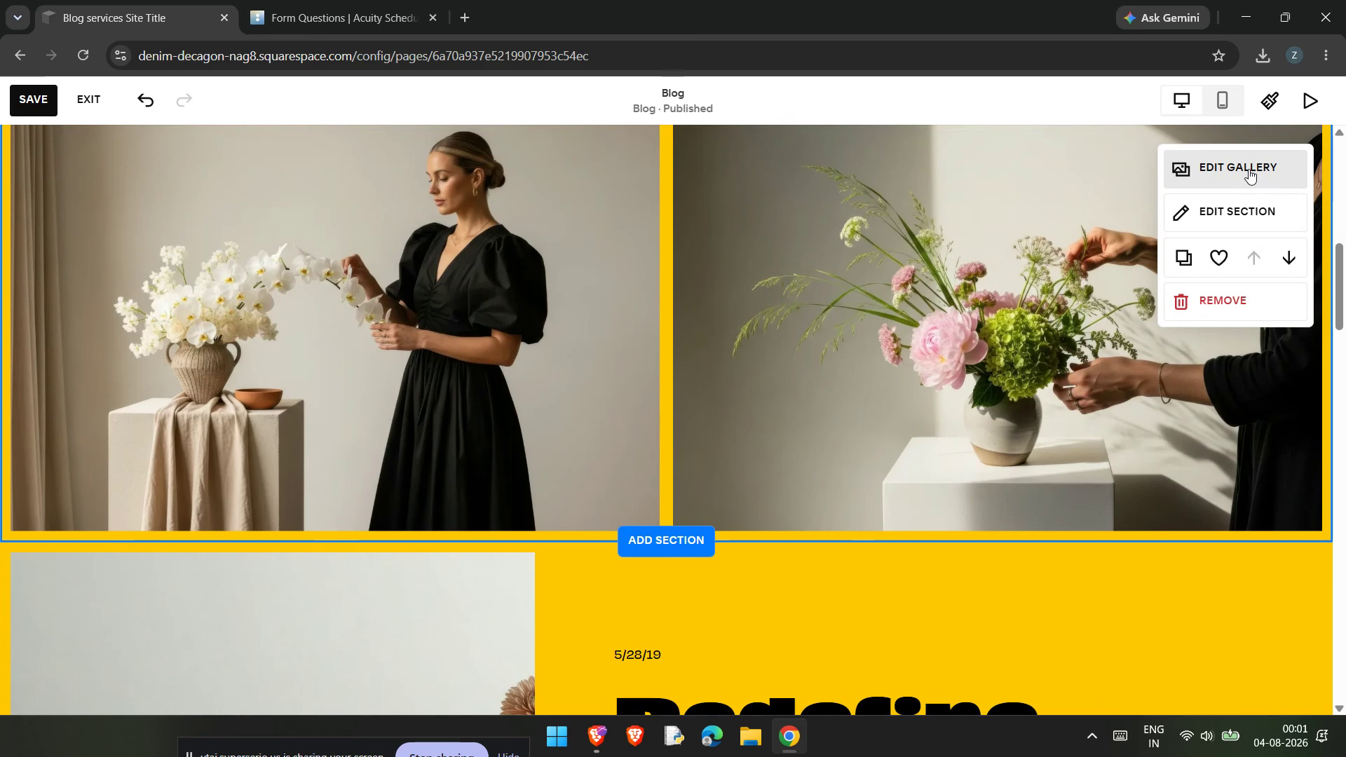
left_click(33, 99)
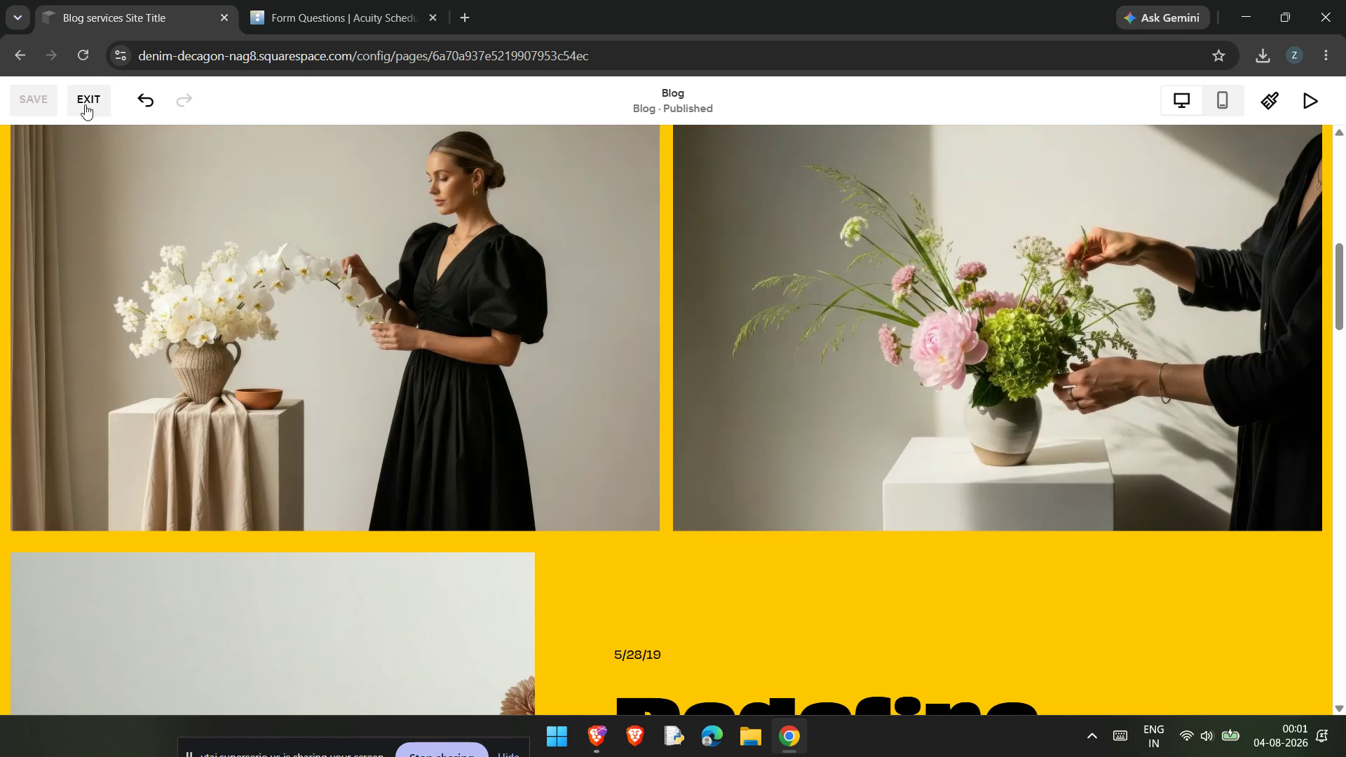
Add an Instagram block to the site footer, reduce its height and place it over the "Made with Squarespace" text
scroll(375, 526, "down", 20)
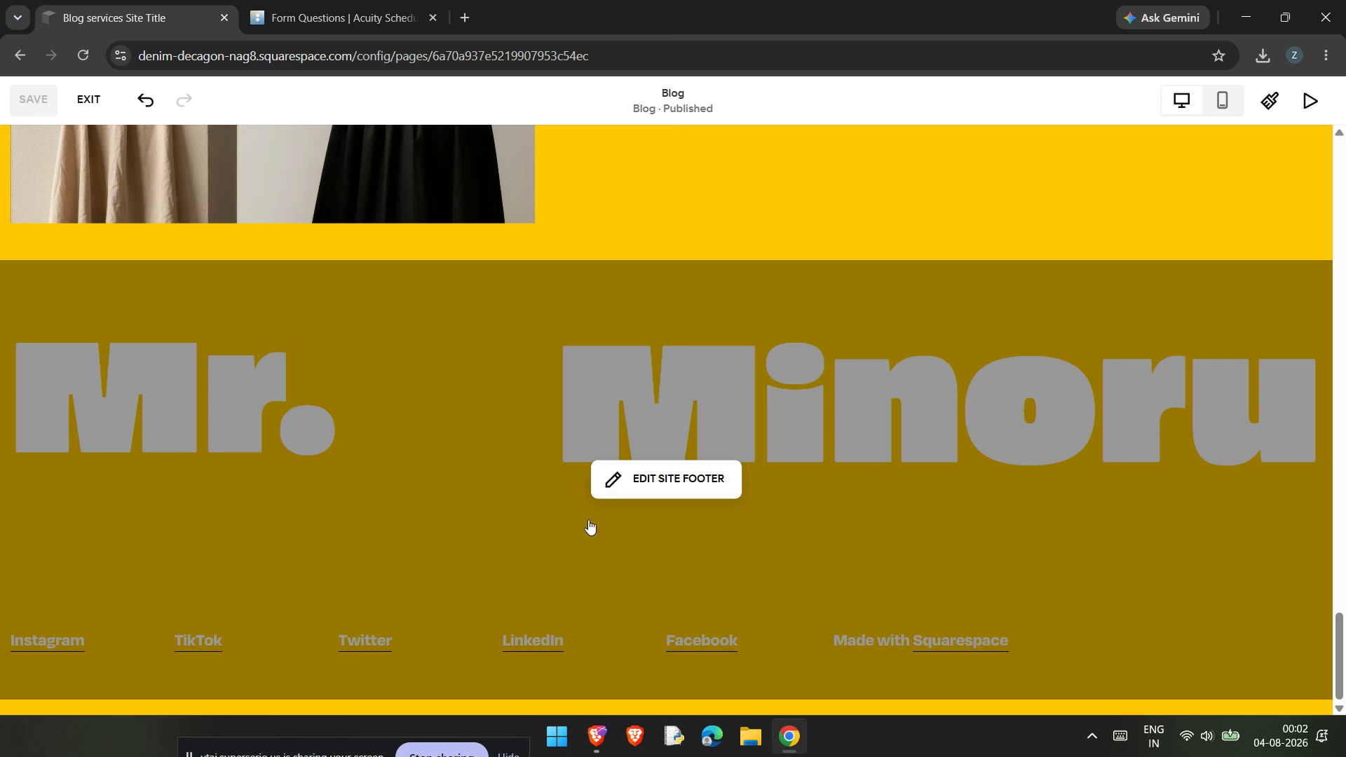
mouse_move(640, 256)
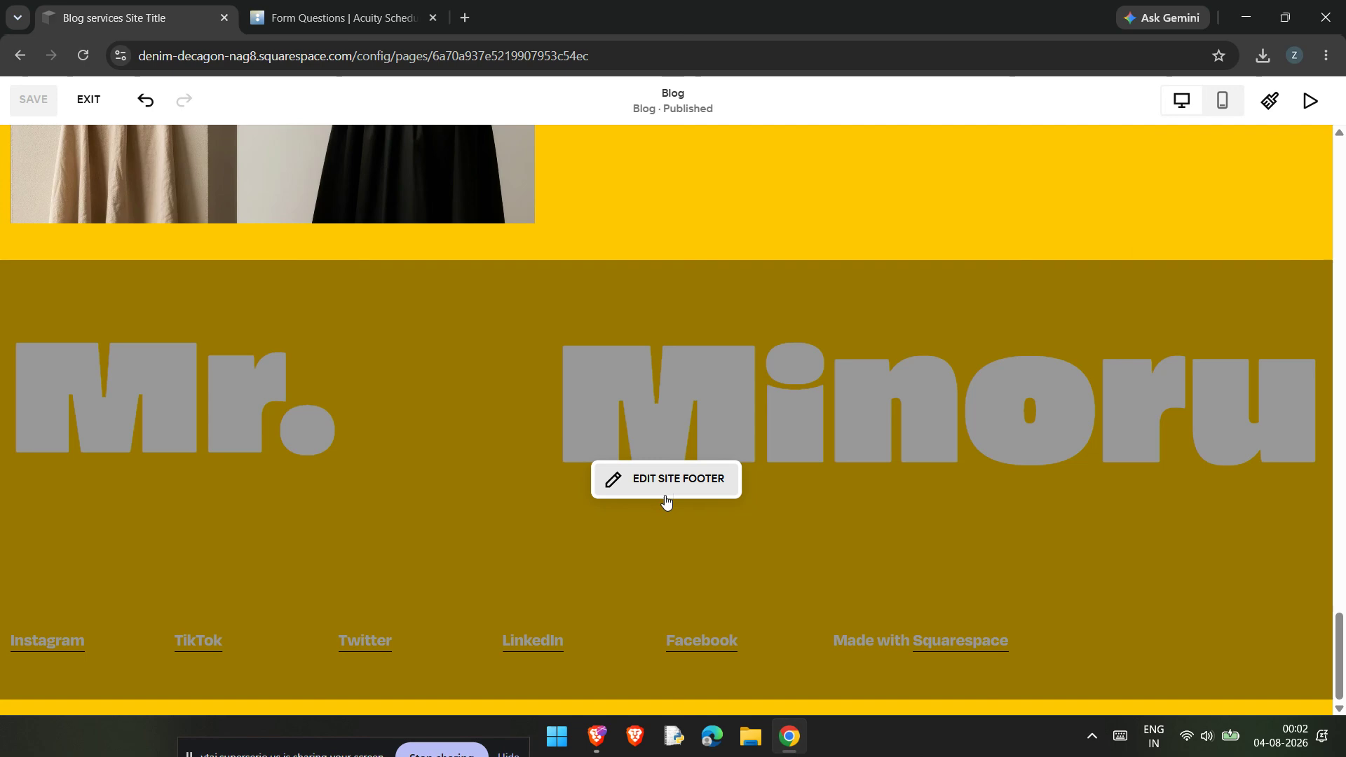
left_click(663, 490)
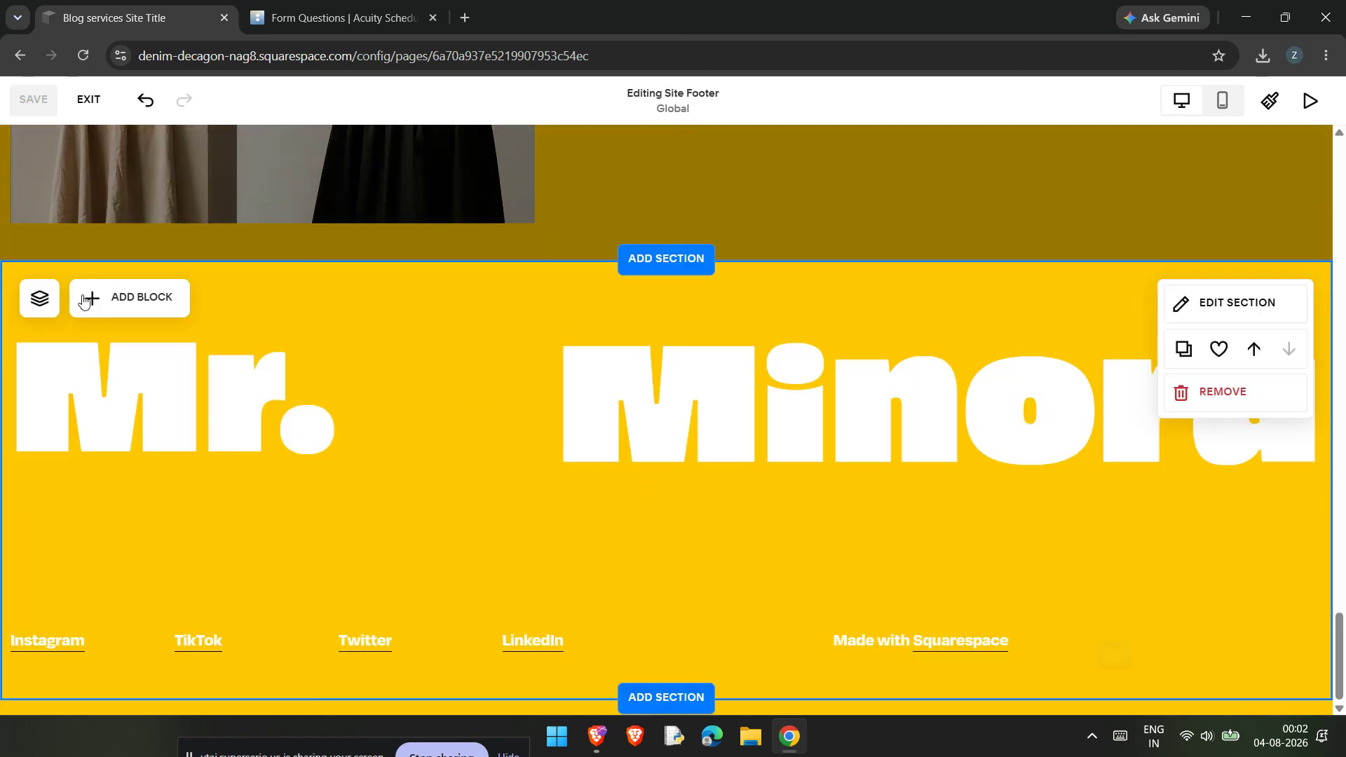
left_click(94, 302)
scroll(111, 462, "down", 10)
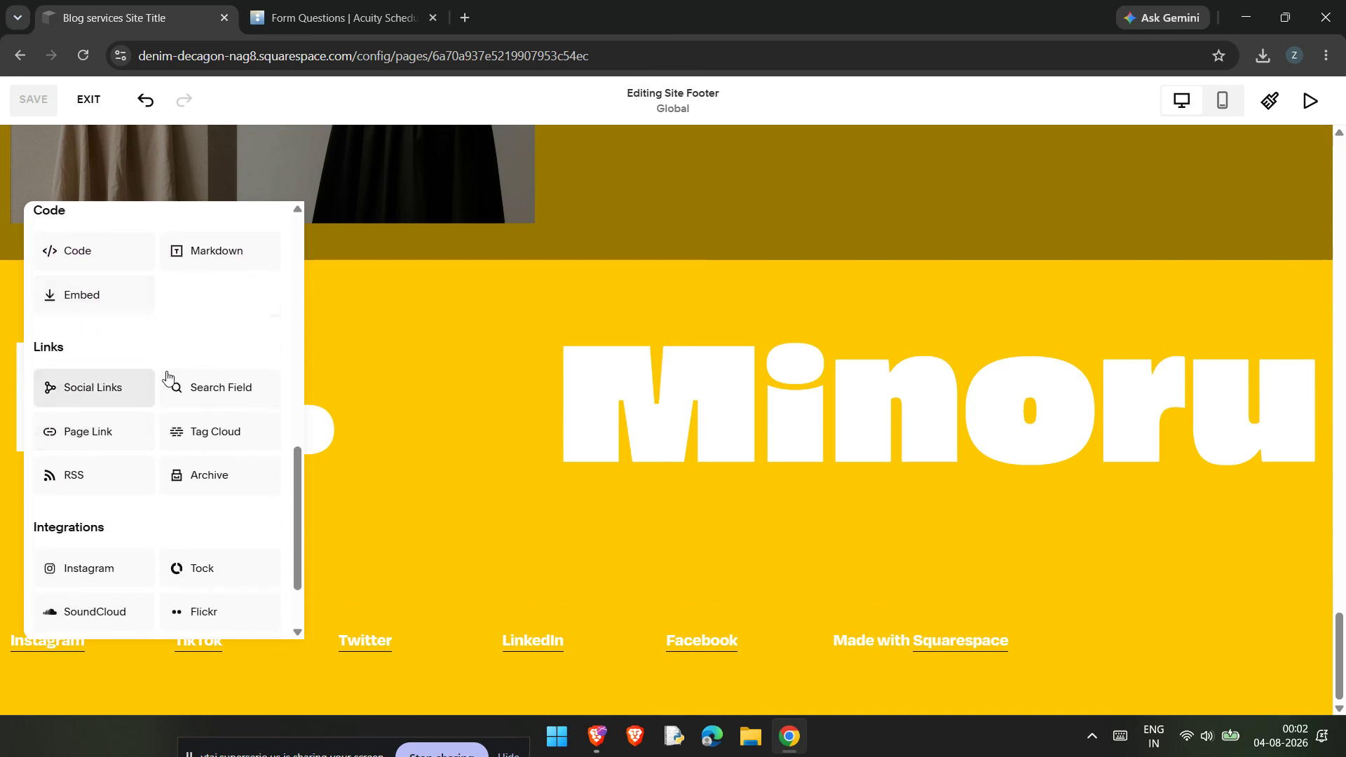
left_click(128, 559)
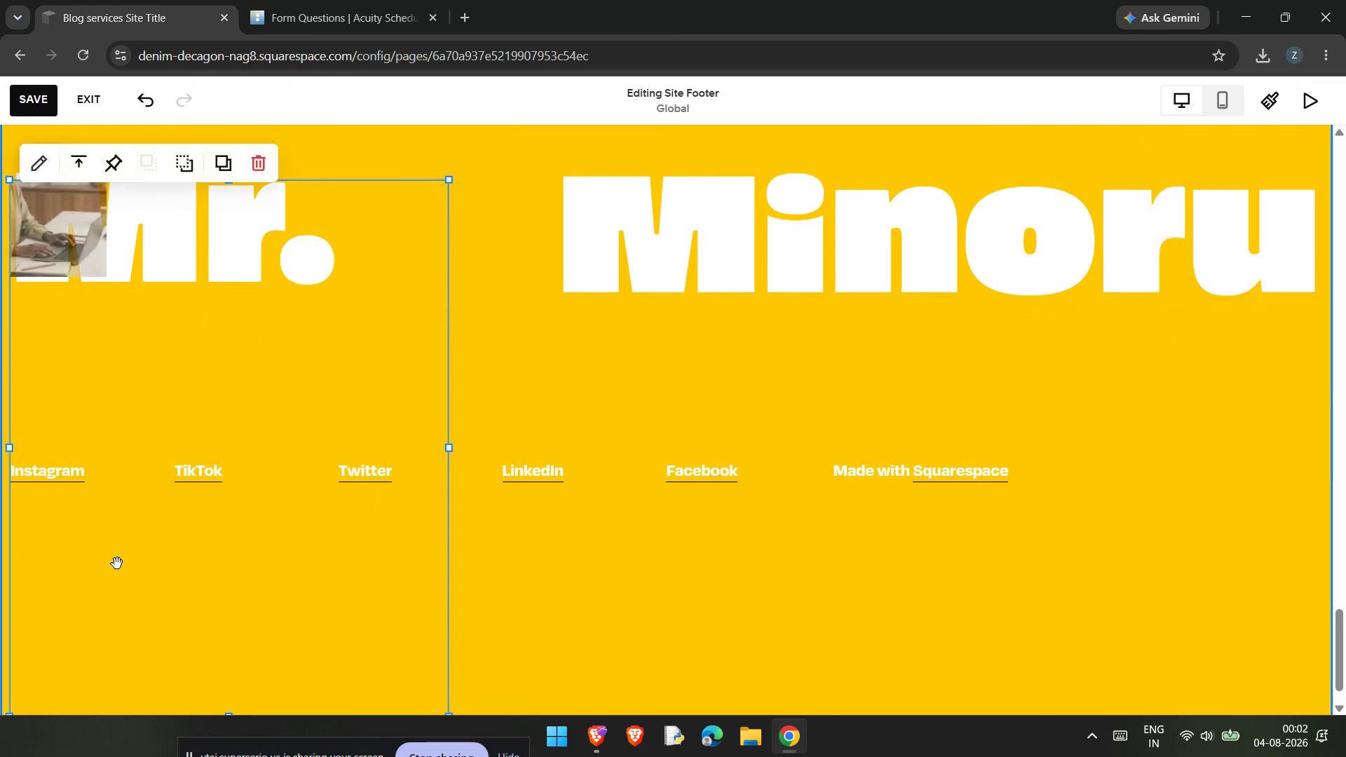
scroll(119, 564, "down", 1)
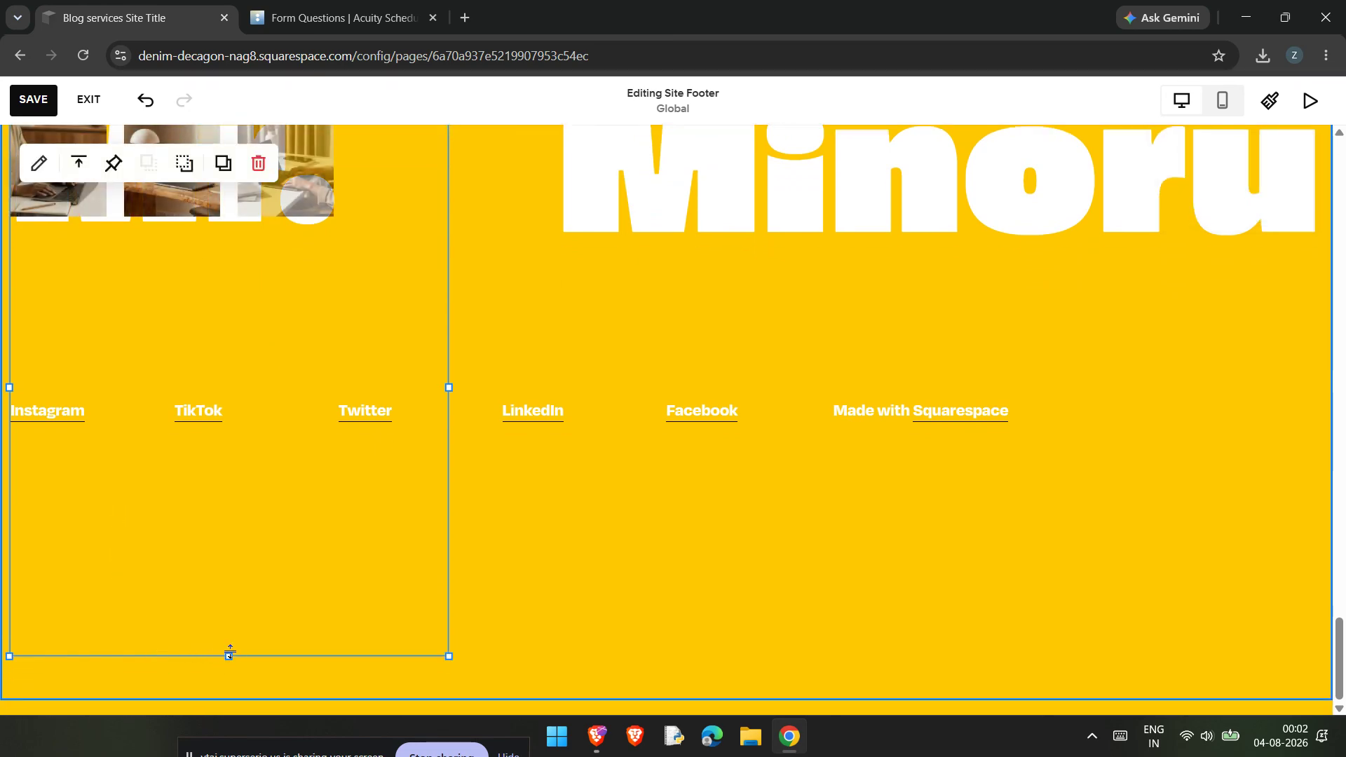
left_click_drag(228, 652, 1136, 544)
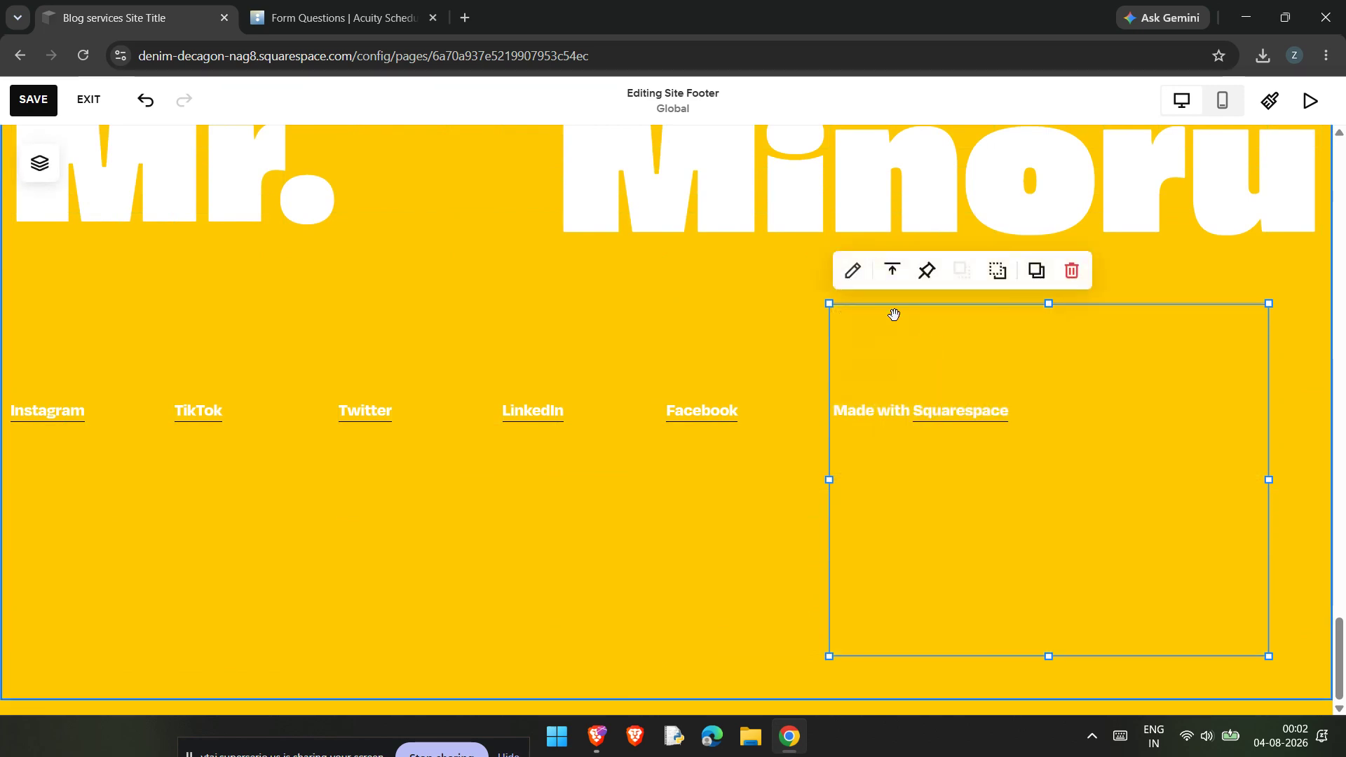
Open the footer Instagram block's settings and review its connected account choices and design options
left_click(853, 269)
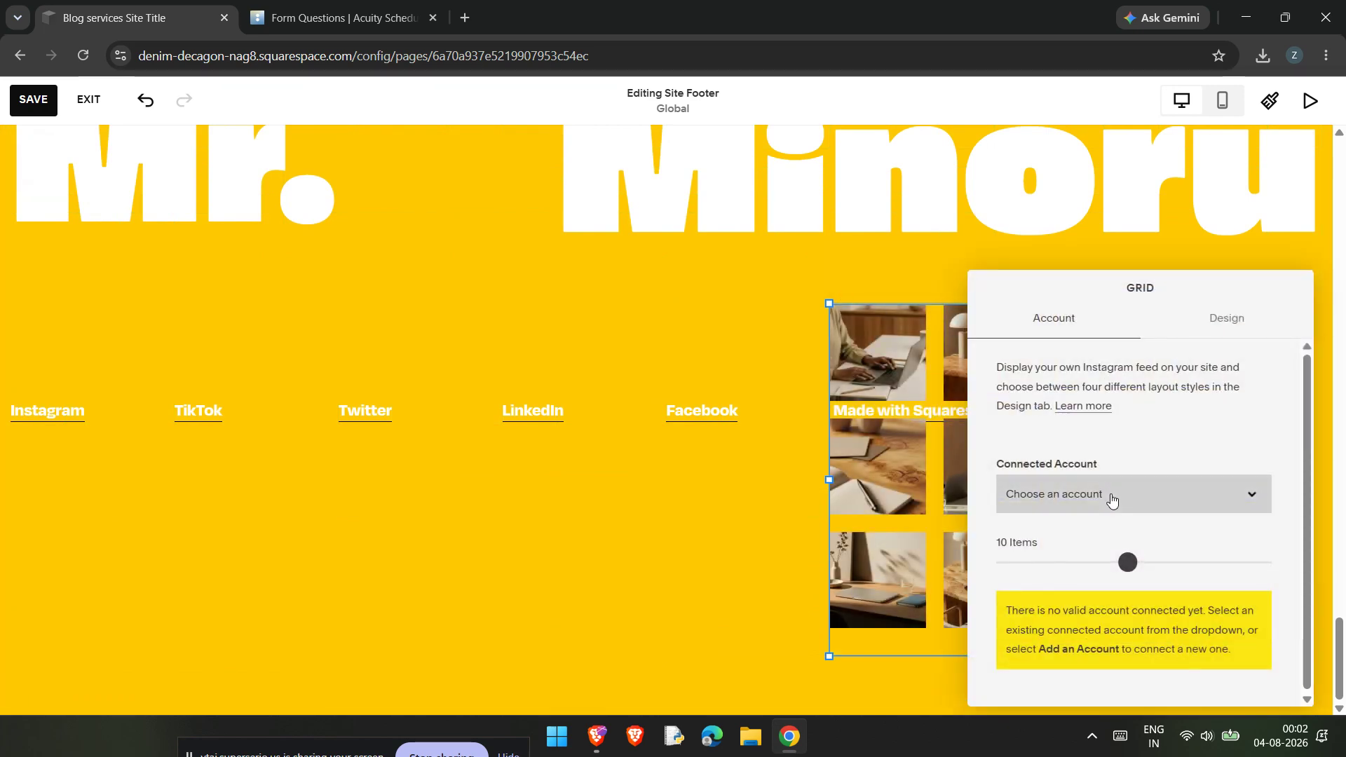
left_click(1031, 496)
left_click(1127, 457)
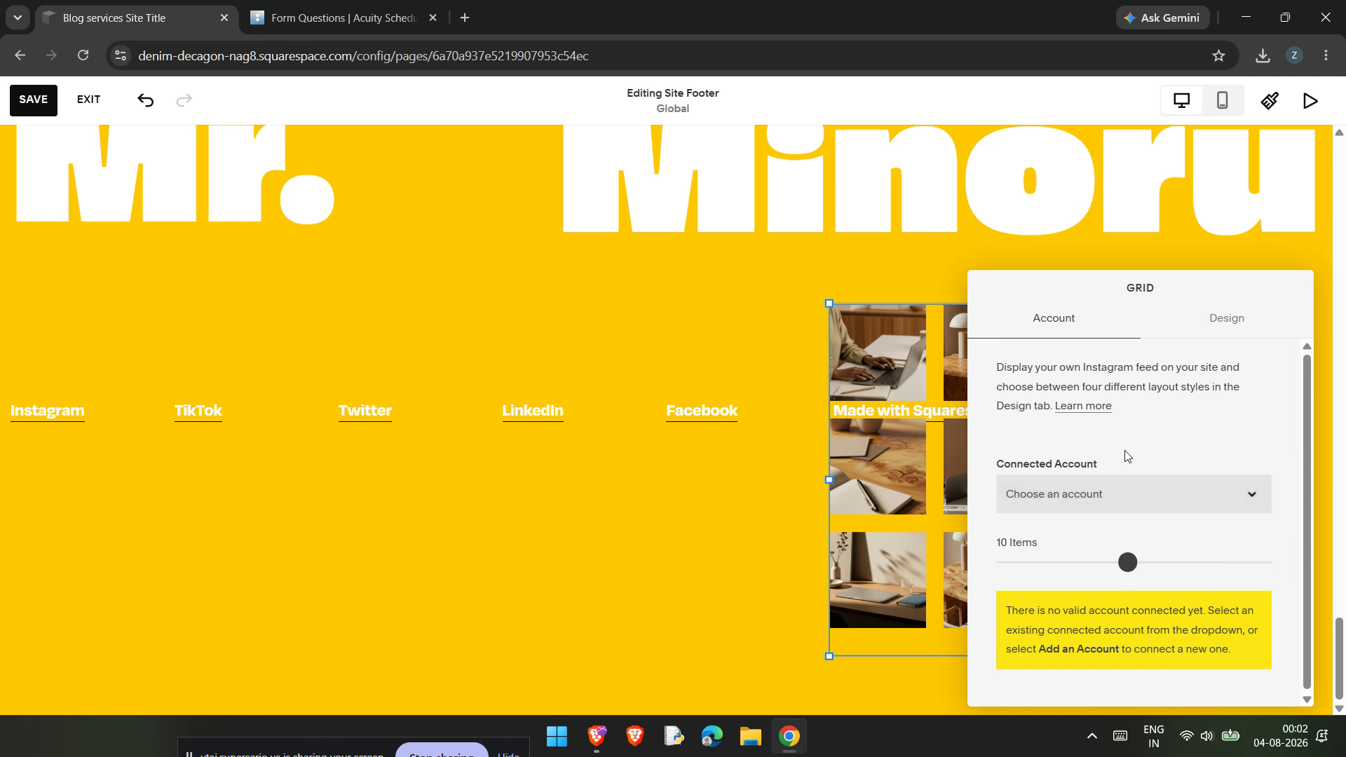
left_click(1113, 490)
left_click(1116, 491)
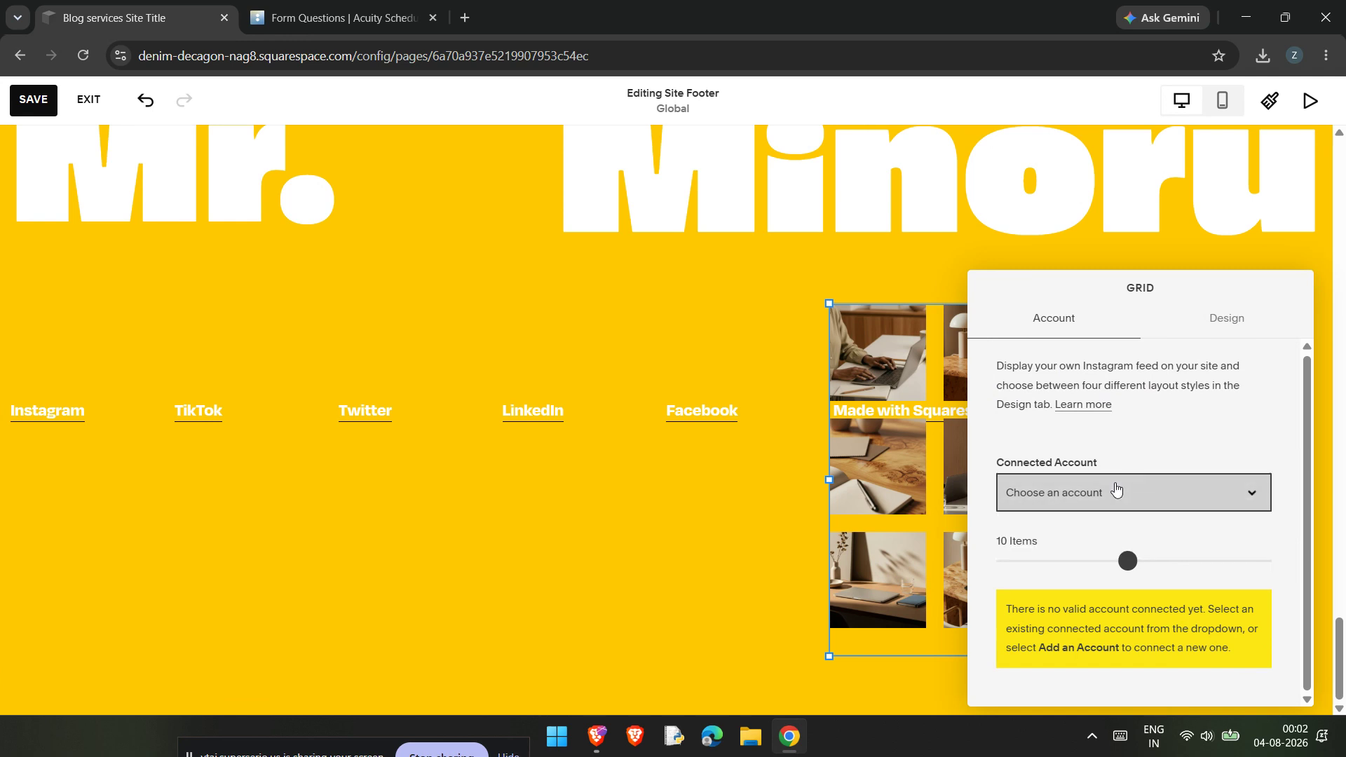
left_click(1200, 316)
left_click(1036, 320)
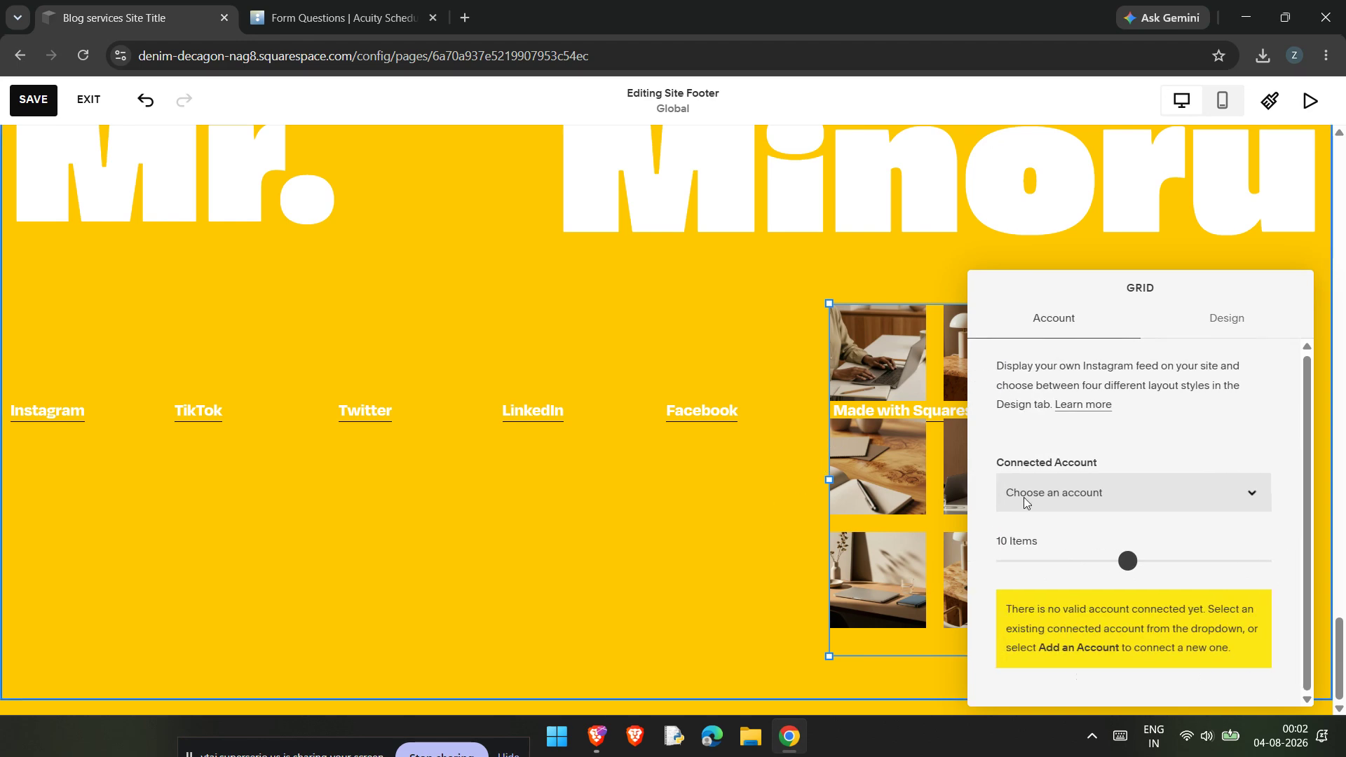
left_click(614, 581)
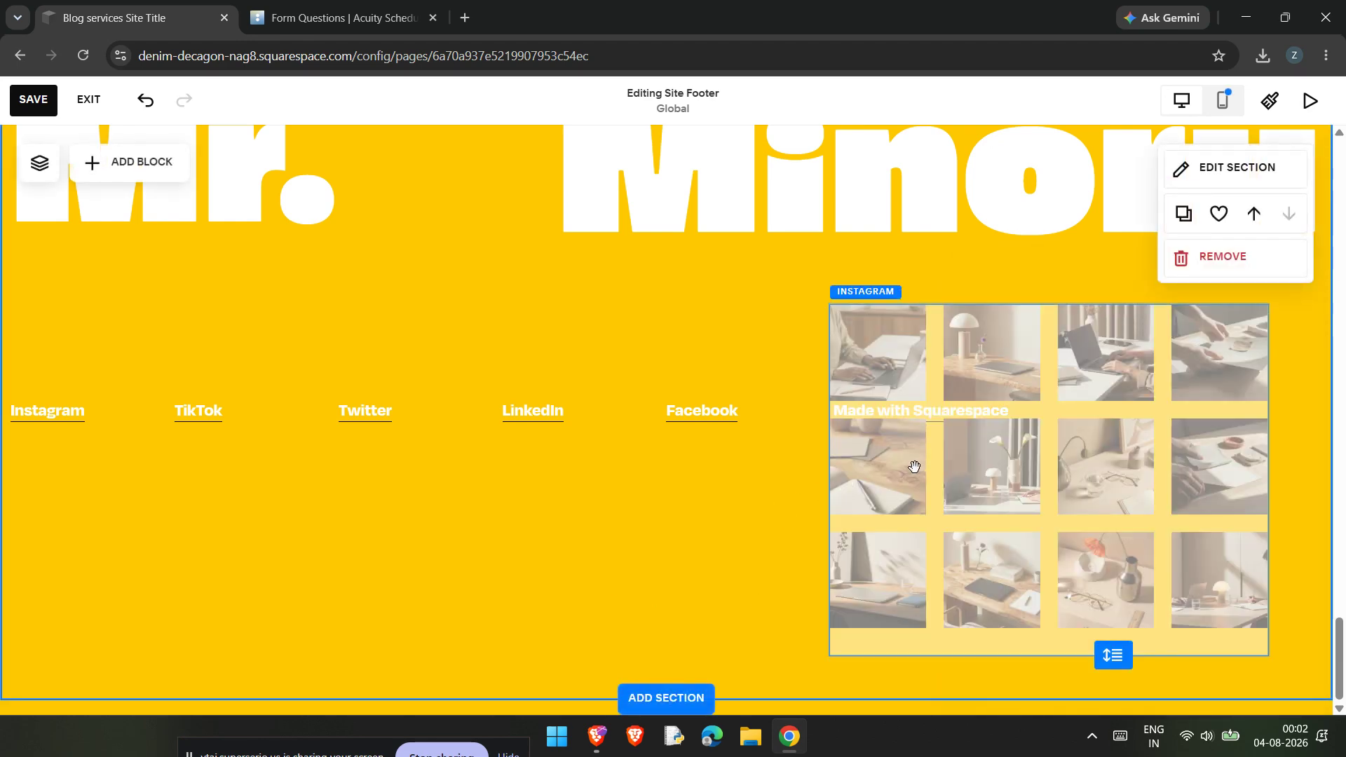
Delete the Instagram block from the site footer
left_click(906, 471)
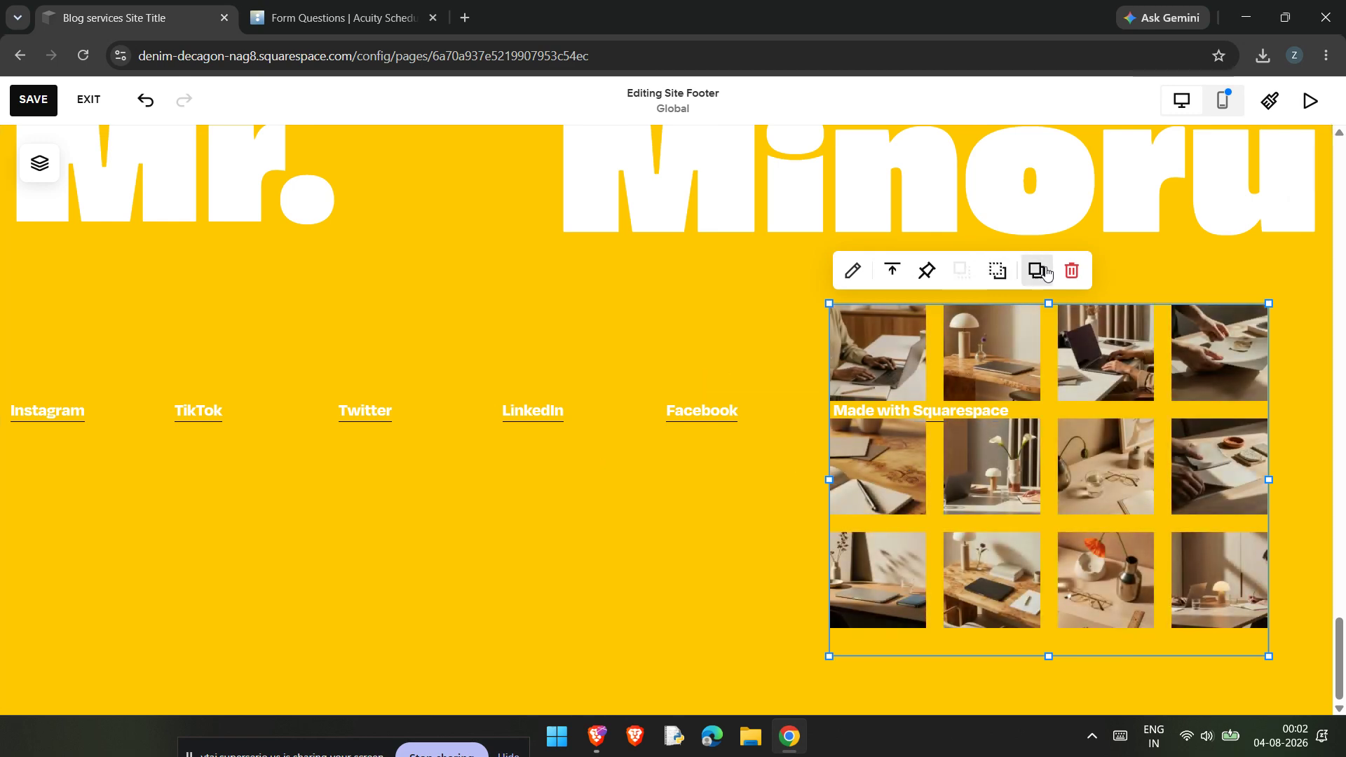
left_click(1070, 272)
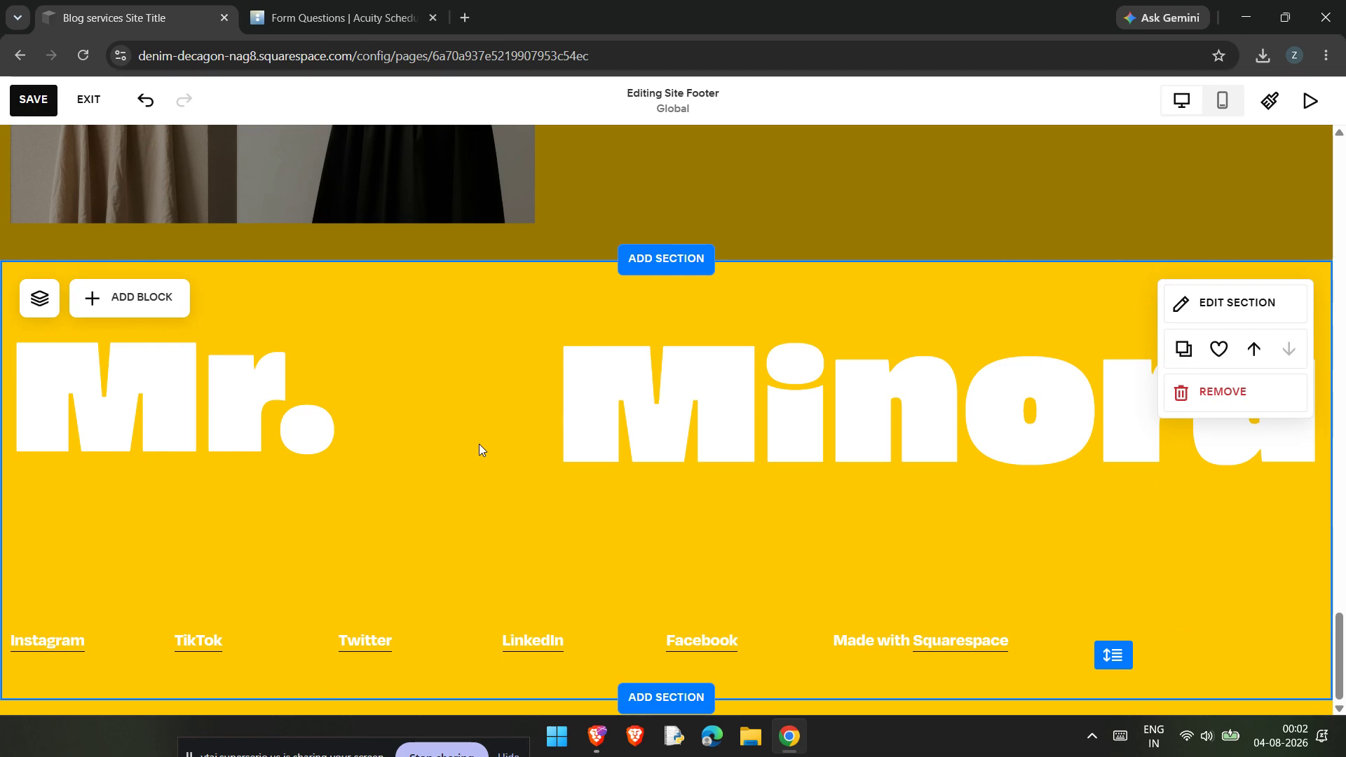
scroll(478, 449, "up", 10)
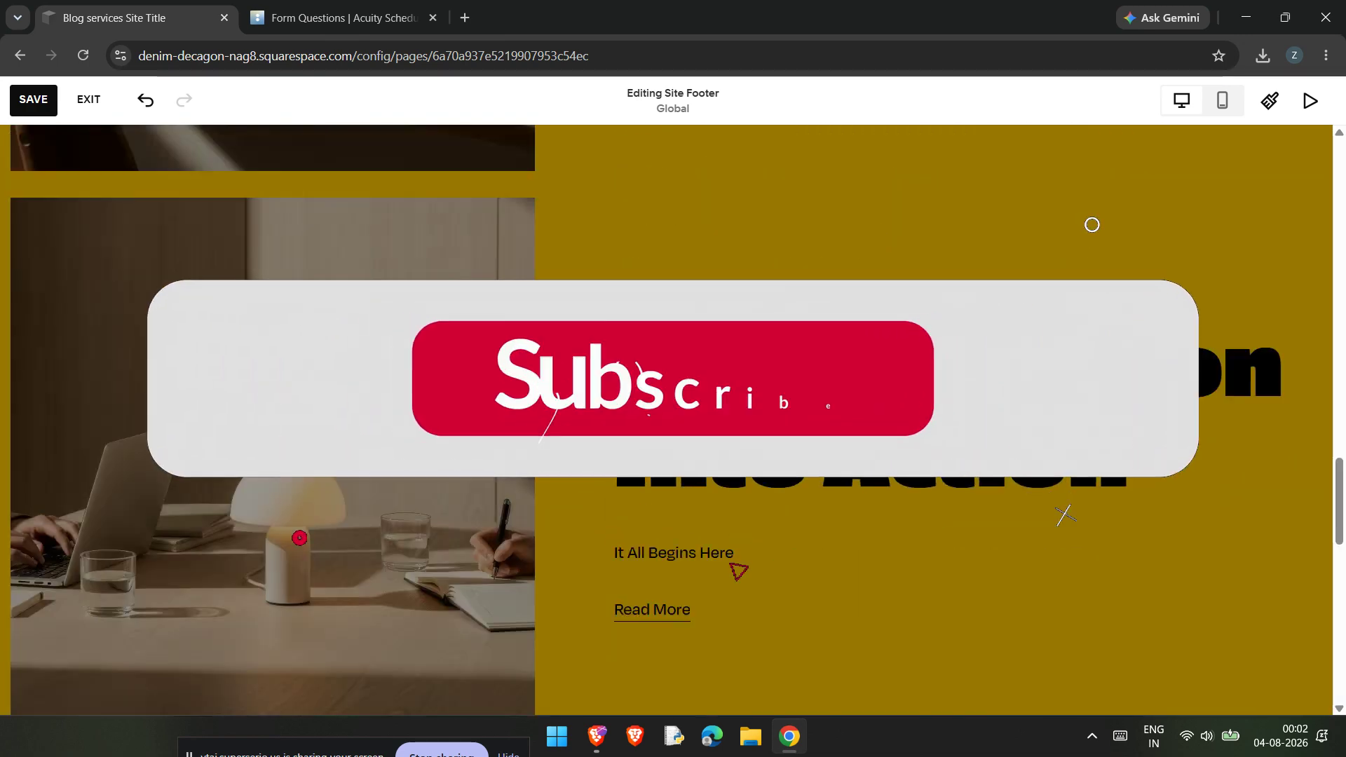
scroll(478, 449, "up", 6)
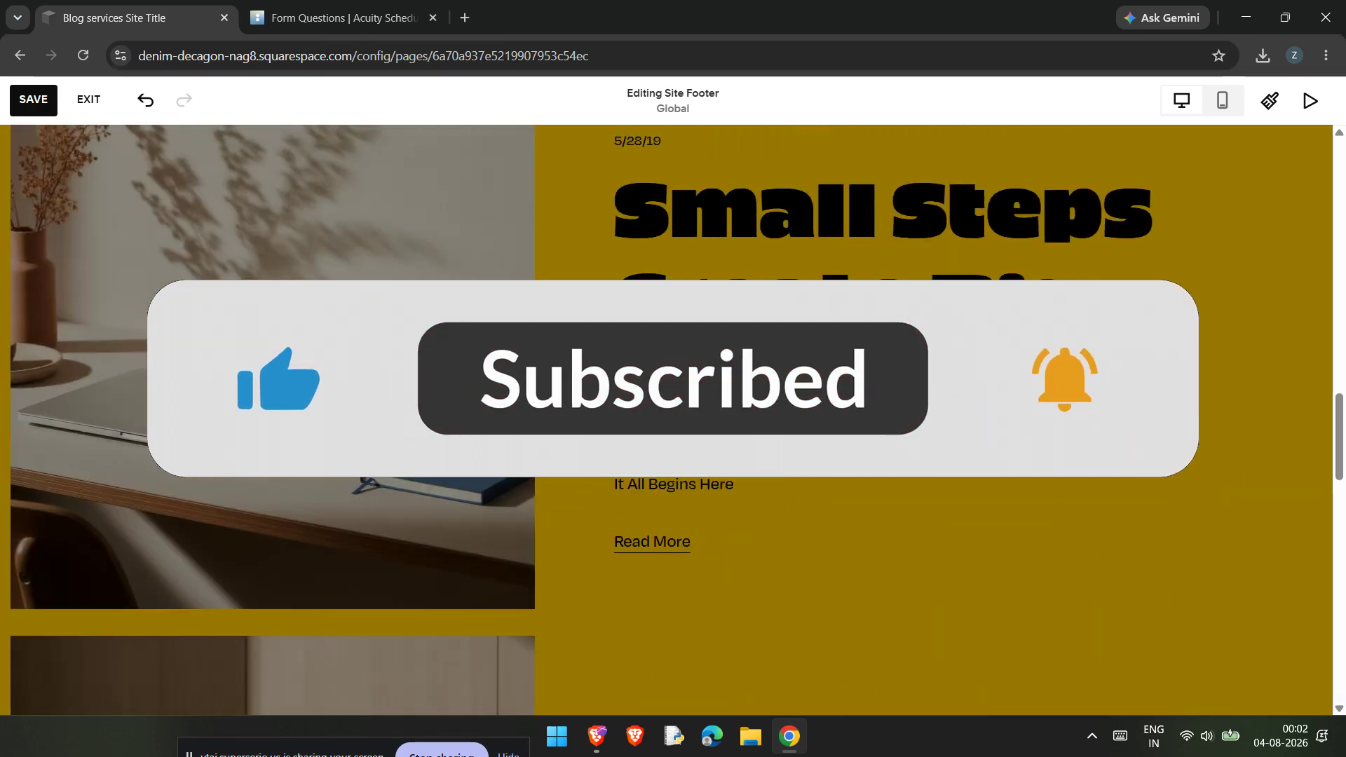